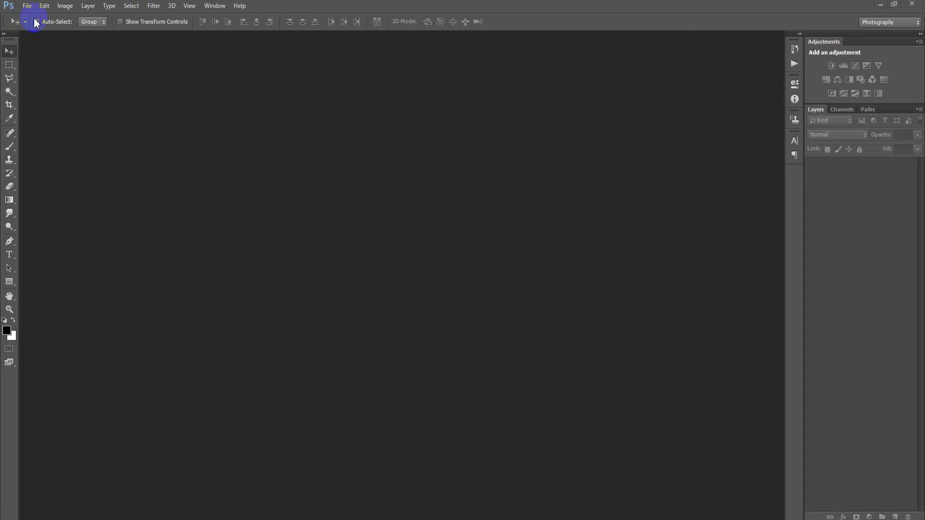
Create a 2400 × 3300 px, 300 ppi white document and dock it as a tab.
{"action": "left_click", "coordinate": [19, 18]}
{"action": "double_click", "coordinate": [243, 149]}
{"action": "double_click", "coordinate": [253, 164]}
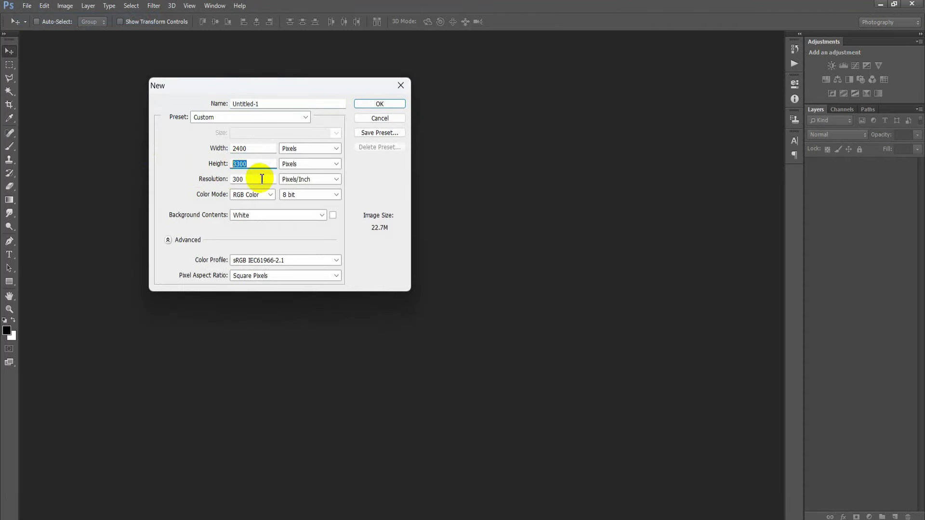
{"action": "left_click", "coordinate": [371, 106]}
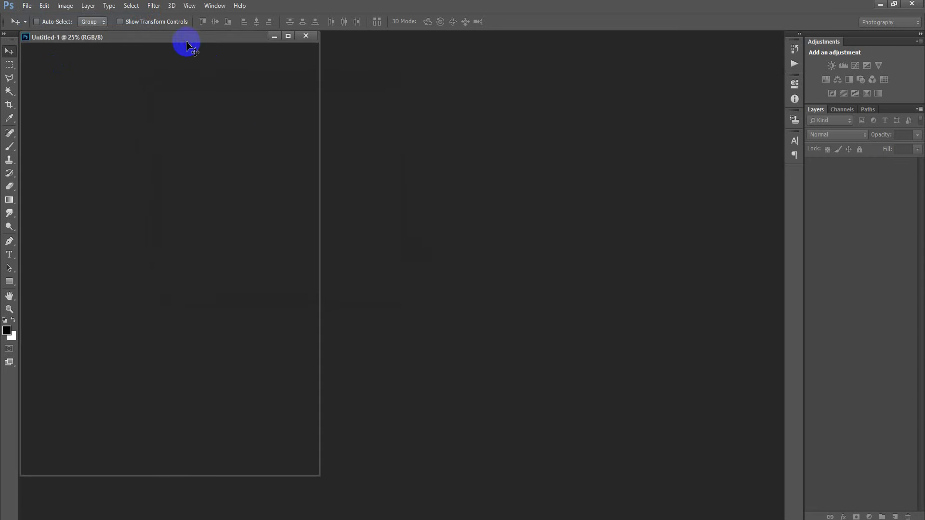
{"action": "left_click_drag", "start_coordinate": [187, 42], "coordinate": [320, 35]}
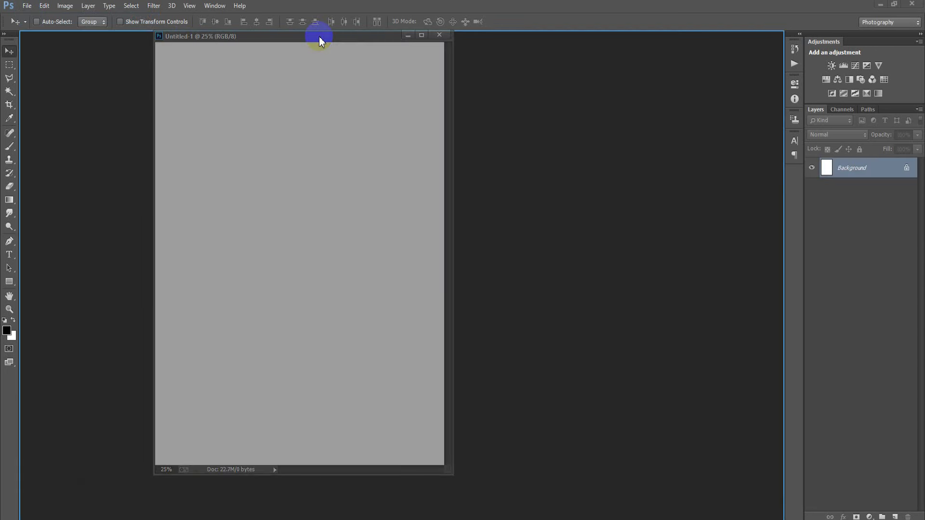
{"action": "left_click", "coordinate": [869, 517]}
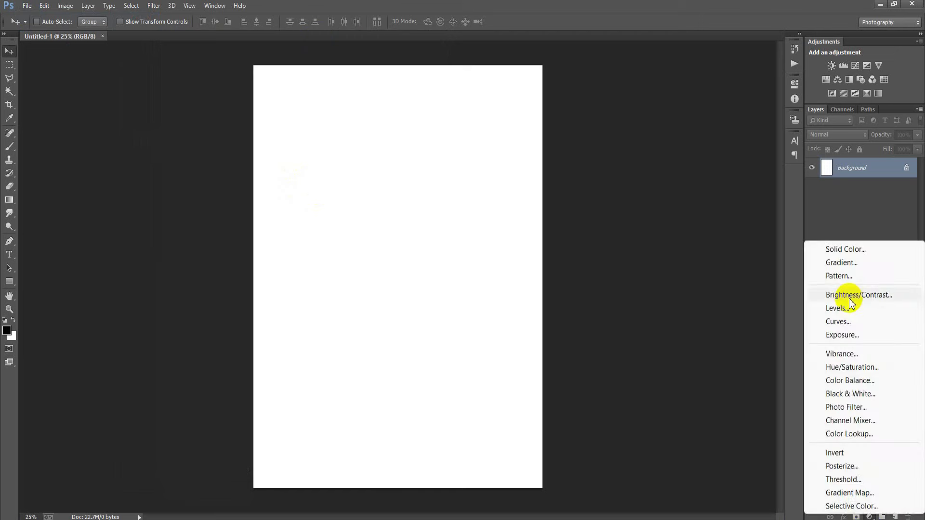
Add a #5b5b5b Solid Color fill layer with an empty Layer 1 above it.
{"action": "left_click", "coordinate": [835, 250]}
{"action": "left_click_drag", "start_coordinate": [665, 247], "coordinate": [519, 209]}
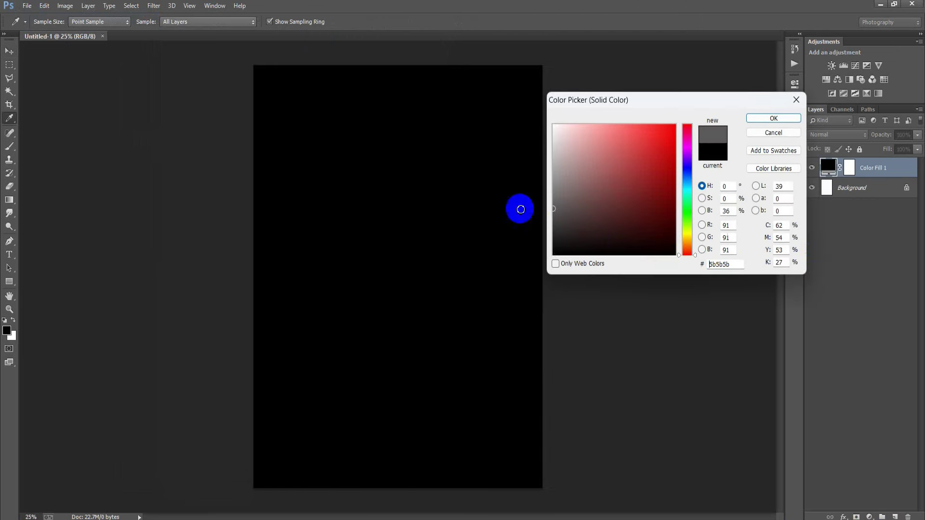
{"action": "left_click", "coordinate": [751, 119]}
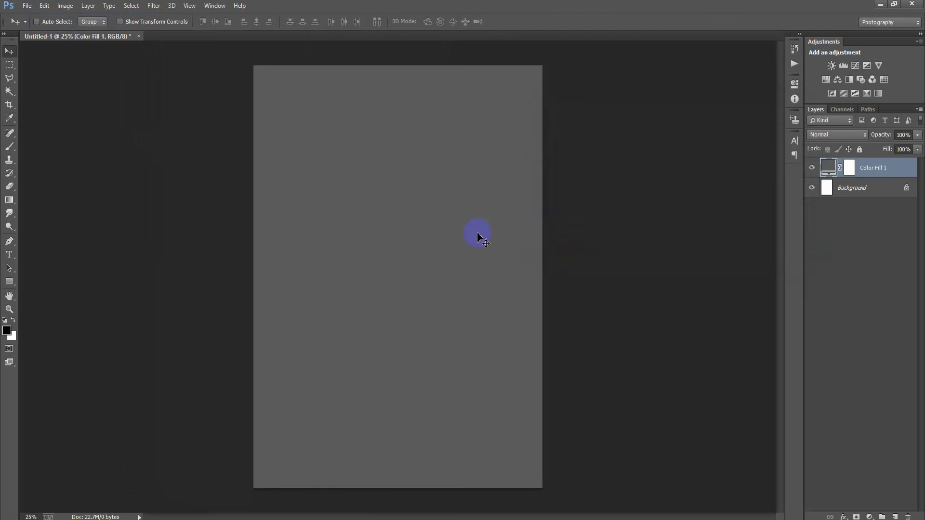
{"action": "left_click", "coordinate": [895, 517]}
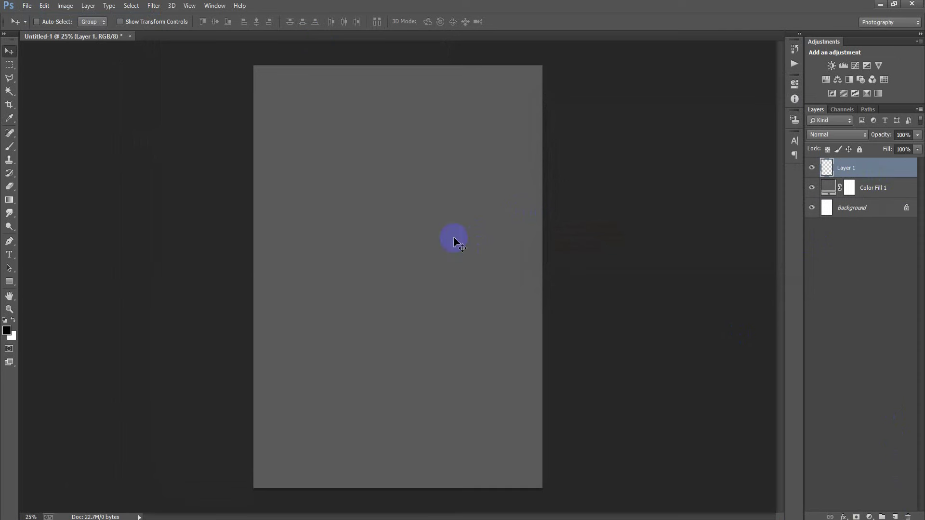
{"action": "left_click", "coordinate": [17, 261]}
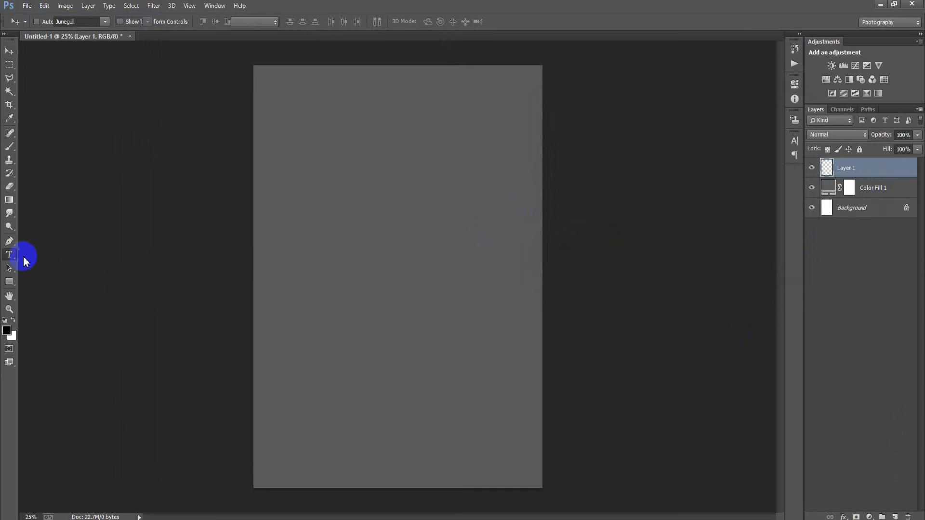
Type white KEEP YOUR text, move it to the top and scale it up.
{"action": "left_click", "coordinate": [48, 251]}
{"action": "left_click", "coordinate": [344, 194]}
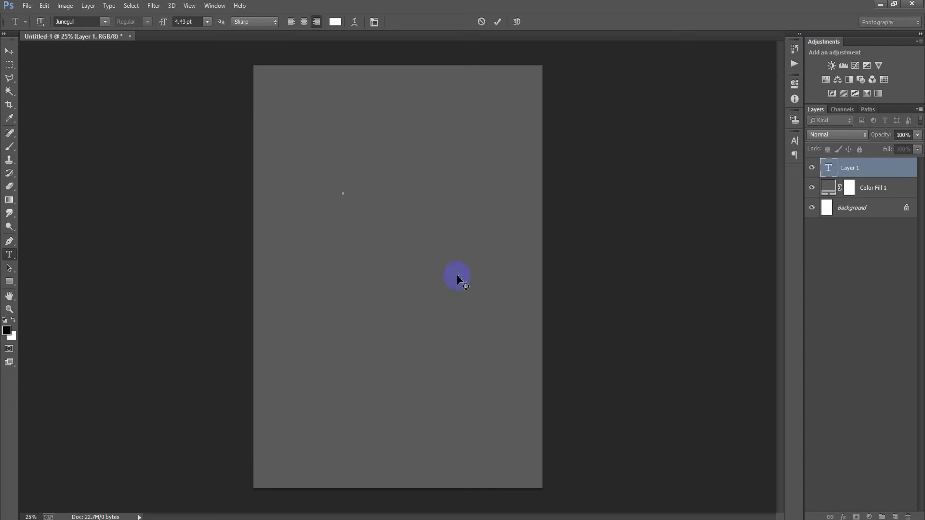
{"action": "left_click", "coordinate": [10, 51]}
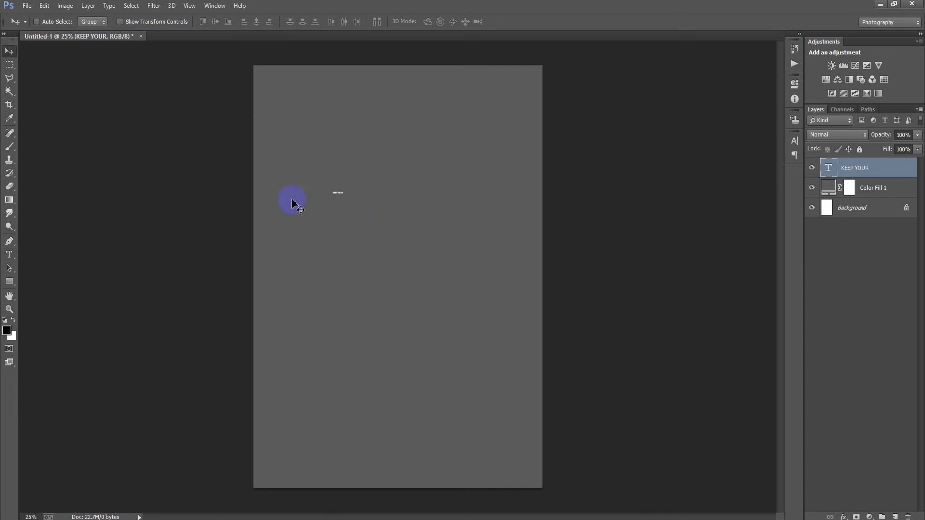
{"action": "left_click_drag", "start_coordinate": [337, 196], "coordinate": [392, 145]}
{"action": "key", "text": "ctrl+t"}
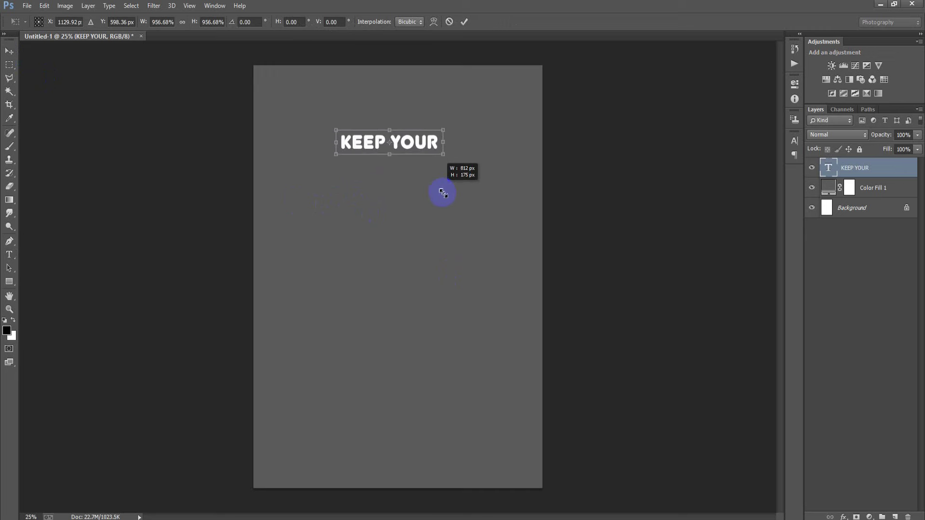
{"action": "left_click_drag", "start_coordinate": [397, 146], "coordinate": [465, 215]}
{"action": "left_click", "coordinate": [464, 21]}
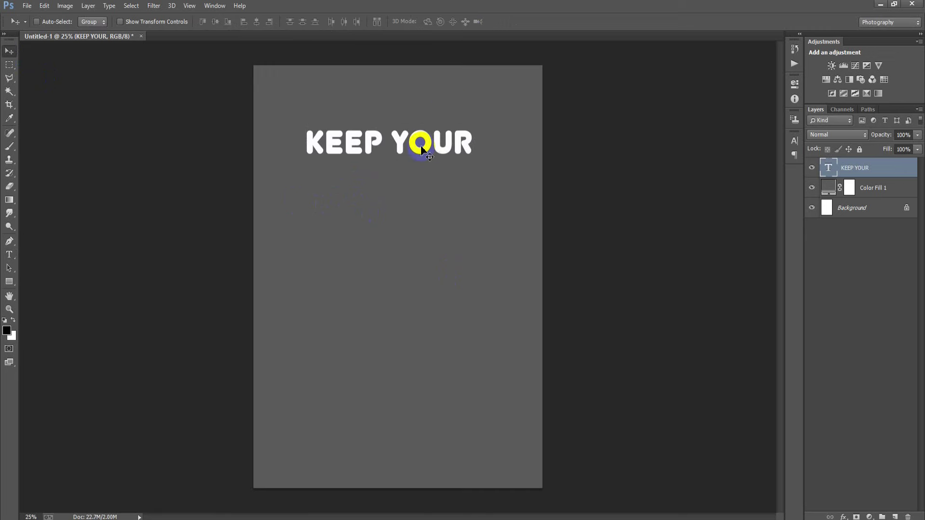
{"action": "left_click_drag", "start_coordinate": [421, 145], "coordinate": [429, 143]}
Set the KEEP YOUR text in Jumping Unicorn and enlarge it to about 86 pt.
{"action": "left_click", "coordinate": [793, 145]}
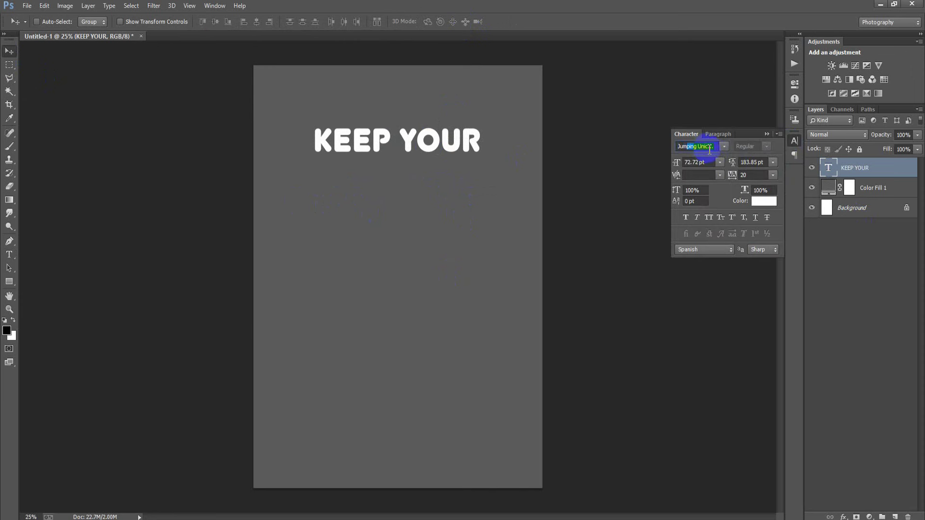
{"action": "key", "text": "Return"}
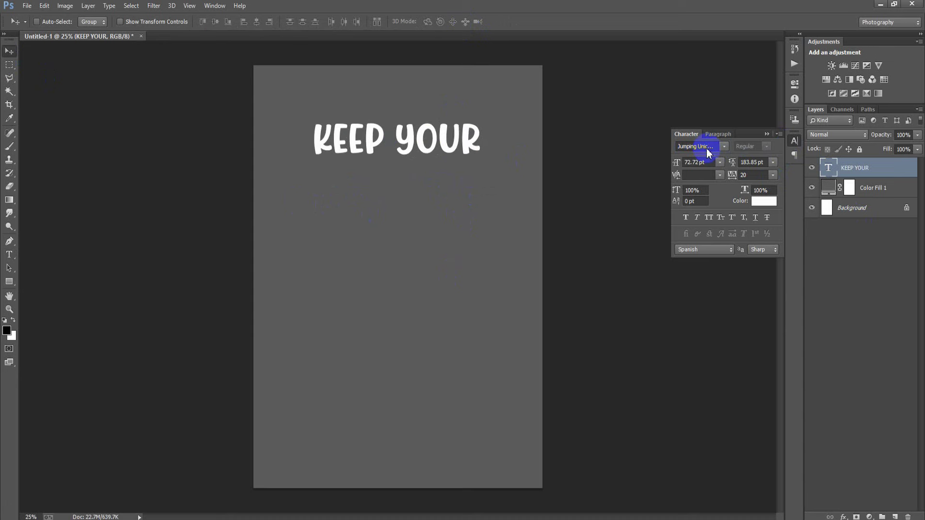
{"action": "key", "text": "ctrl+t"}
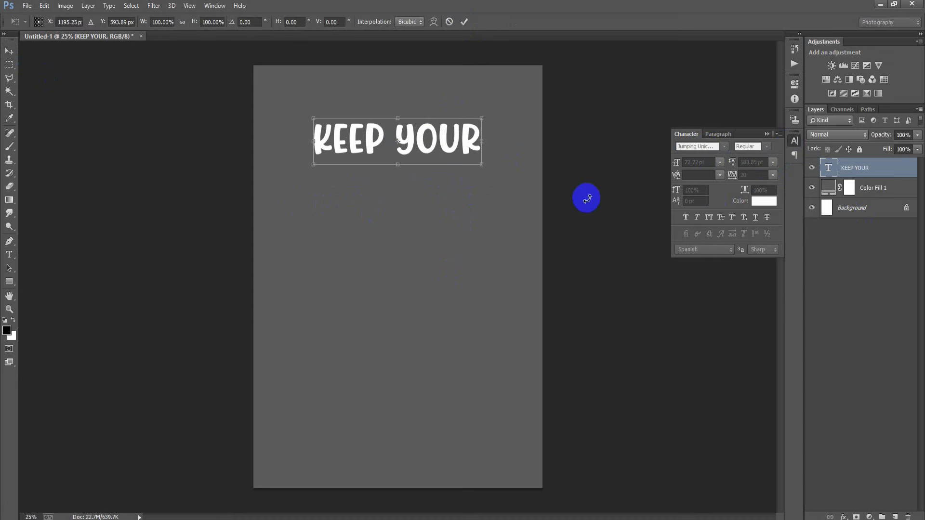
{"action": "left_click_drag", "start_coordinate": [483, 167], "coordinate": [498, 176]}
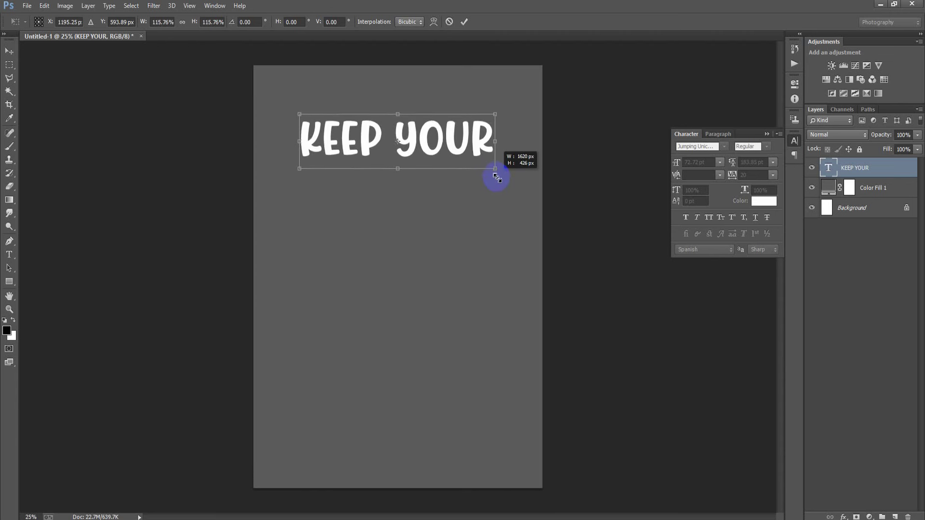
{"action": "left_click", "coordinate": [464, 21]}
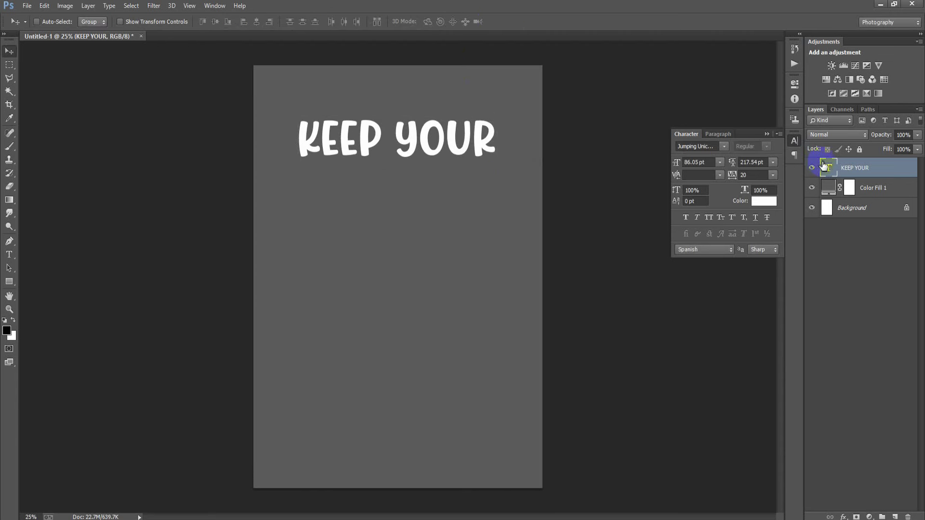
{"action": "left_click", "coordinate": [766, 134]}
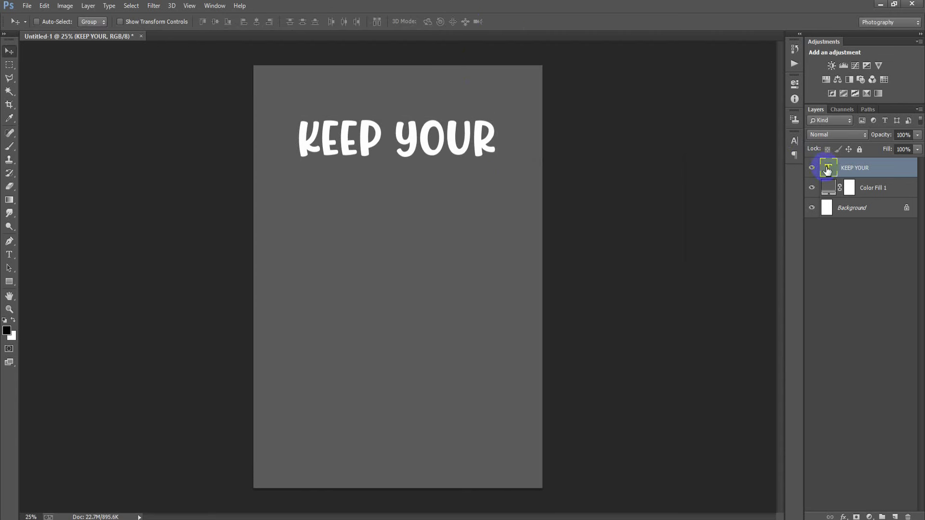
Warp the KEEP YOUR text with the Arc style at +14% bend.
{"action": "double_click", "coordinate": [828, 169]}
{"action": "left_click", "coordinate": [355, 21]}
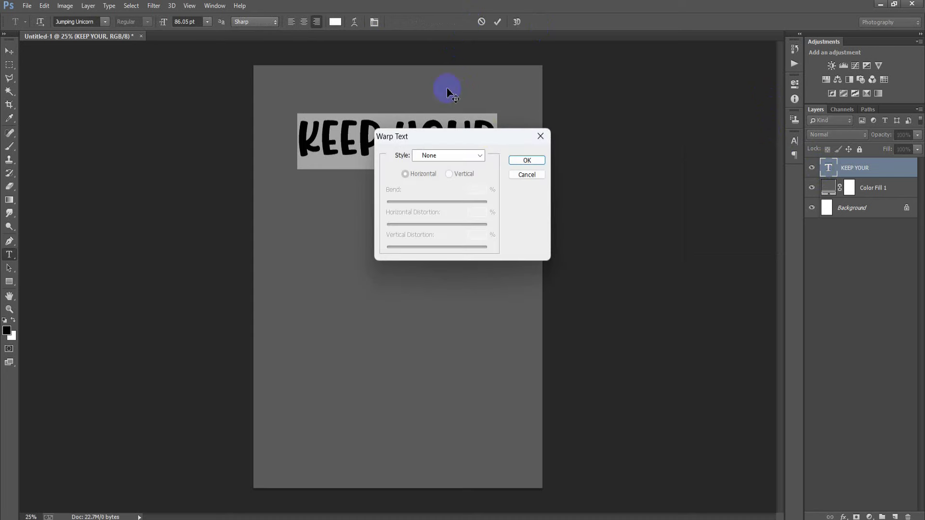
{"action": "left_click", "coordinate": [479, 155]}
{"action": "left_click", "coordinate": [455, 182]}
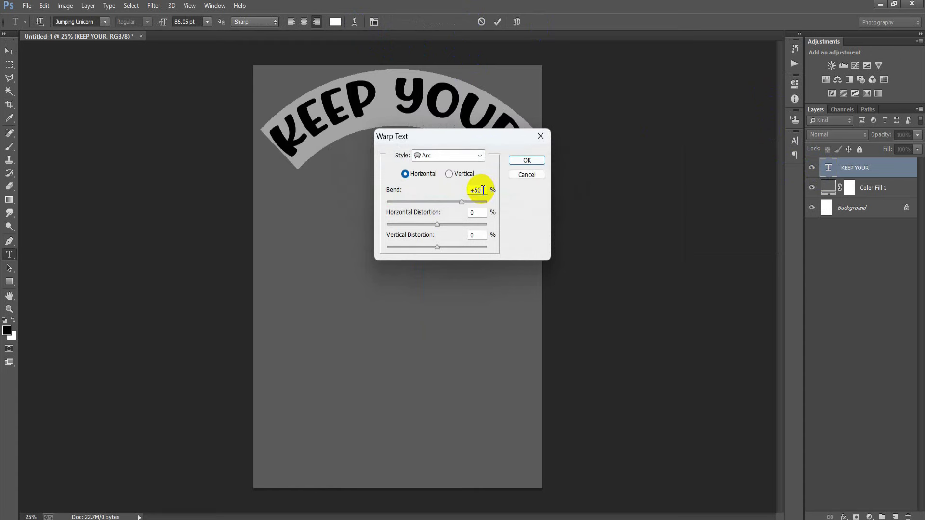
{"action": "type", "text": "14"}
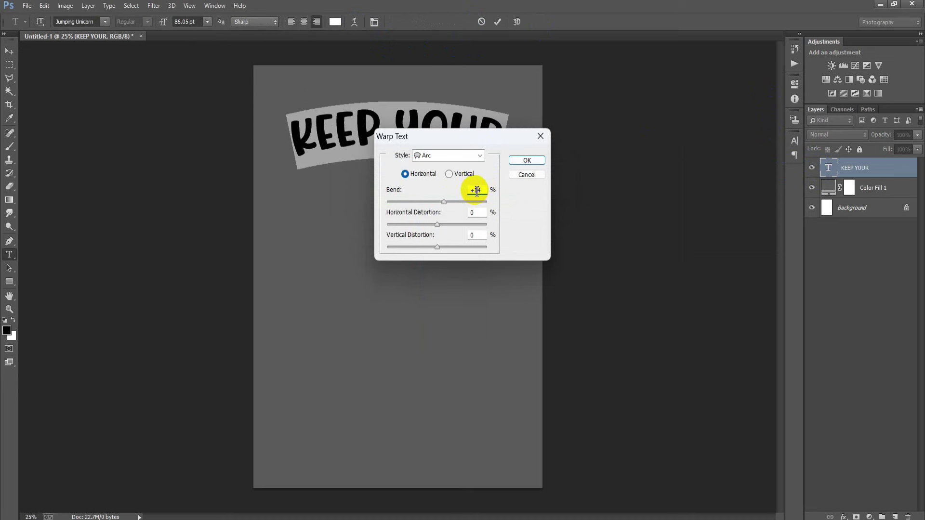
{"action": "left_click", "coordinate": [527, 160]}
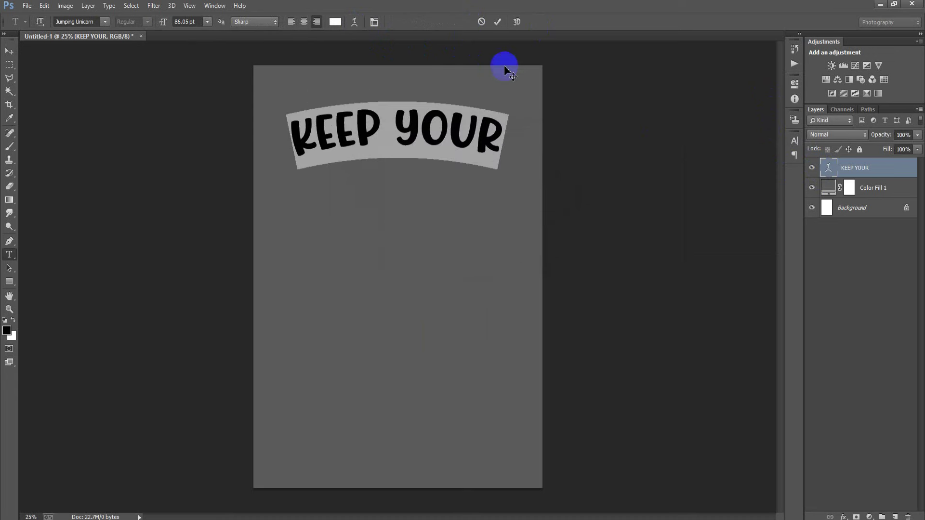
{"action": "left_click", "coordinate": [497, 21]}
{"action": "left_click", "coordinate": [10, 51]}
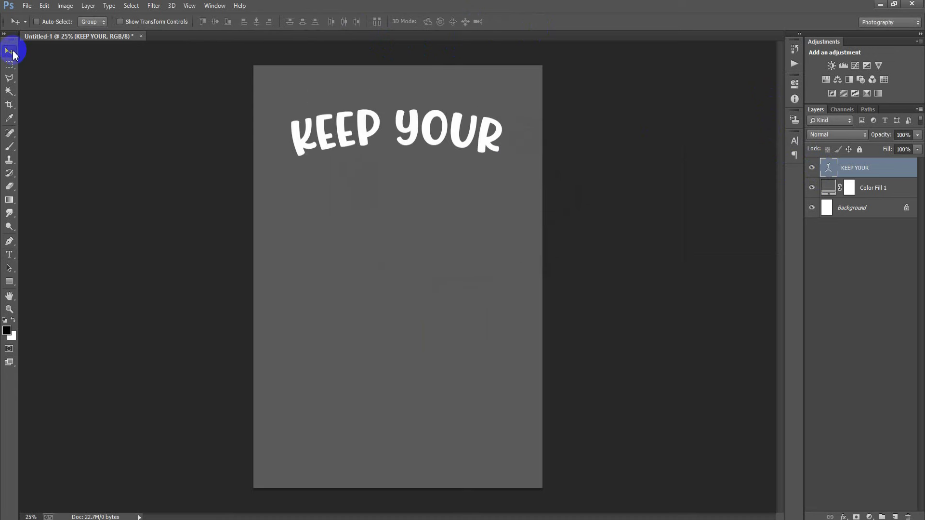
Centre the KEEP YOUR text horizontally on the canvas.
{"action": "left_click", "coordinate": [864, 214], "text": "ctrl"}
{"action": "left_click", "coordinate": [255, 22]}
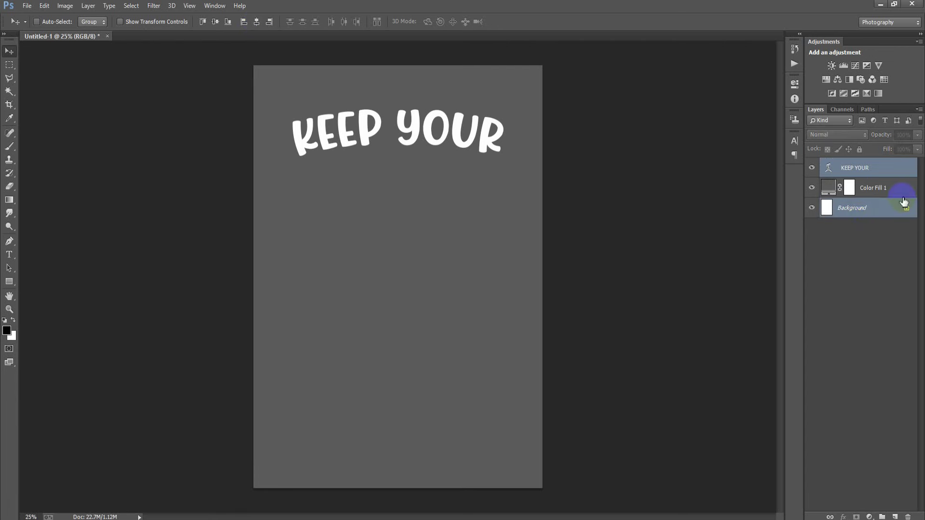
{"action": "left_click", "coordinate": [837, 170]}
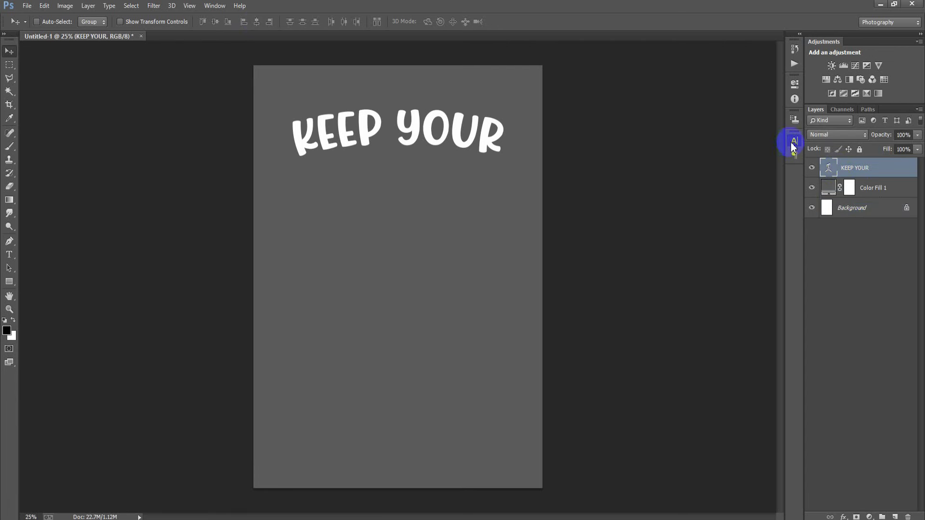
Colour the word YOUR orange #FF7C1A, leaving KEEP white.
{"action": "left_click", "coordinate": [794, 144]}
{"action": "double_click", "coordinate": [829, 170]}
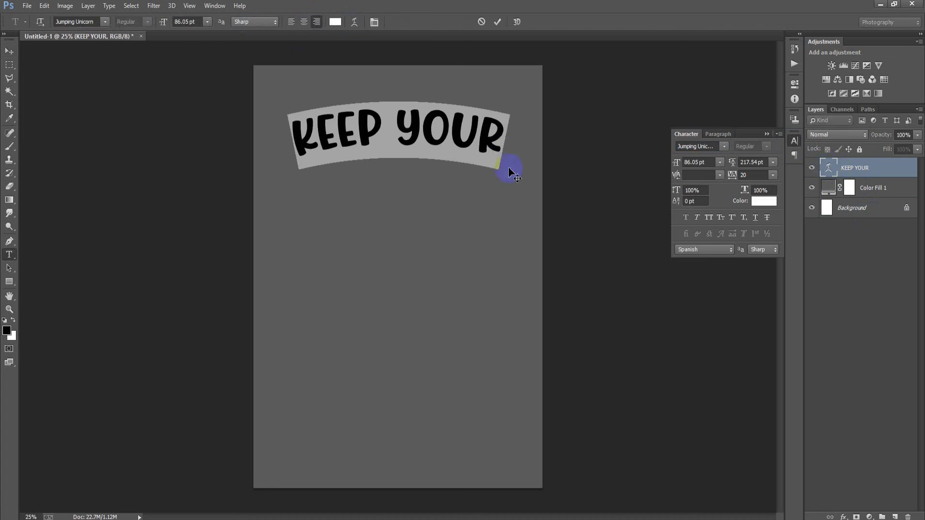
{"action": "left_click_drag", "start_coordinate": [504, 147], "coordinate": [396, 138]}
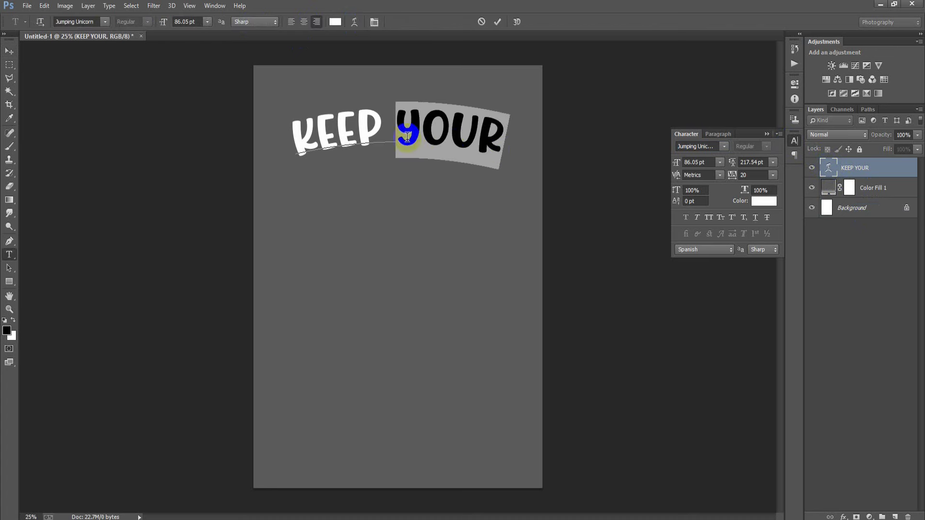
{"action": "left_click", "coordinate": [764, 201]}
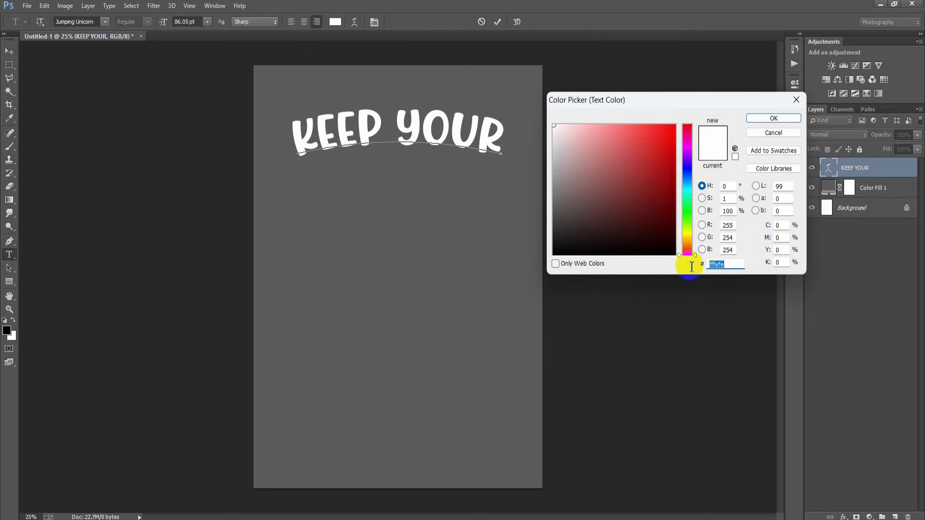
{"action": "type", "text": "FF"}
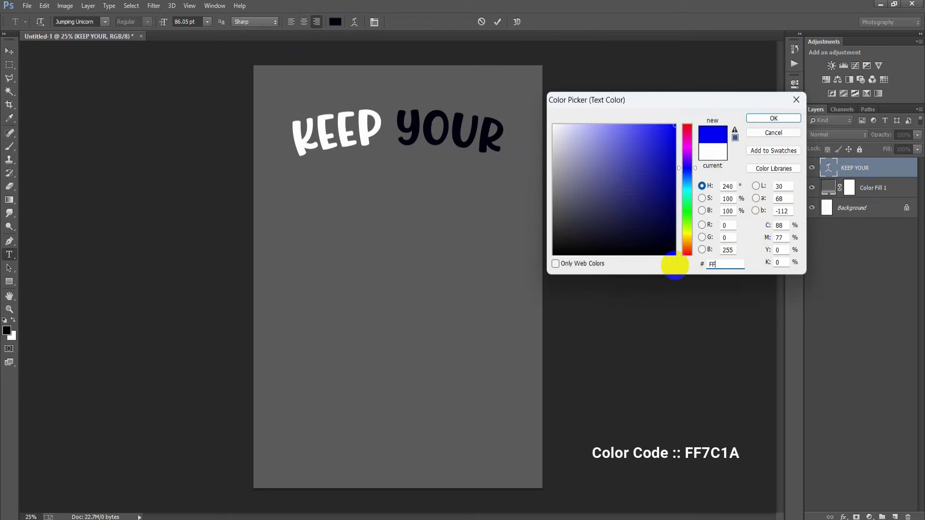
{"action": "type", "text": "7C1"}
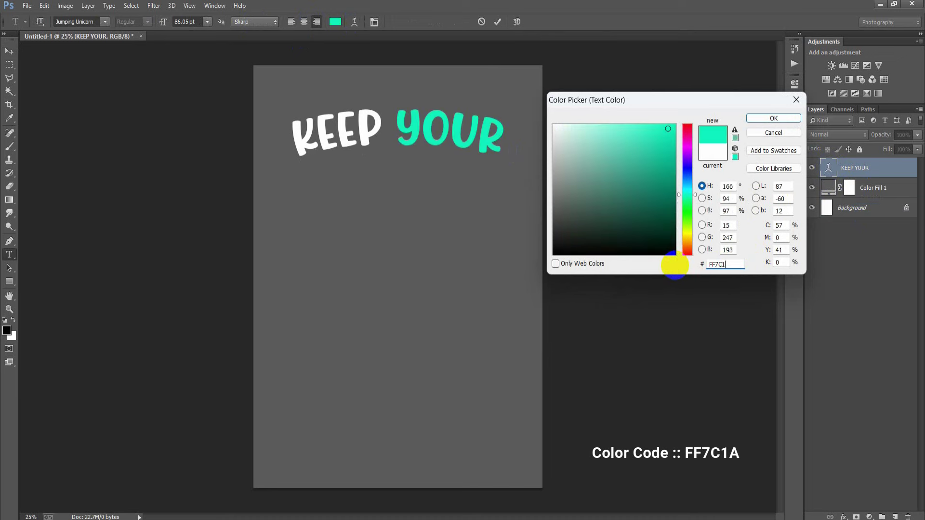
{"action": "type", "text": "A"}
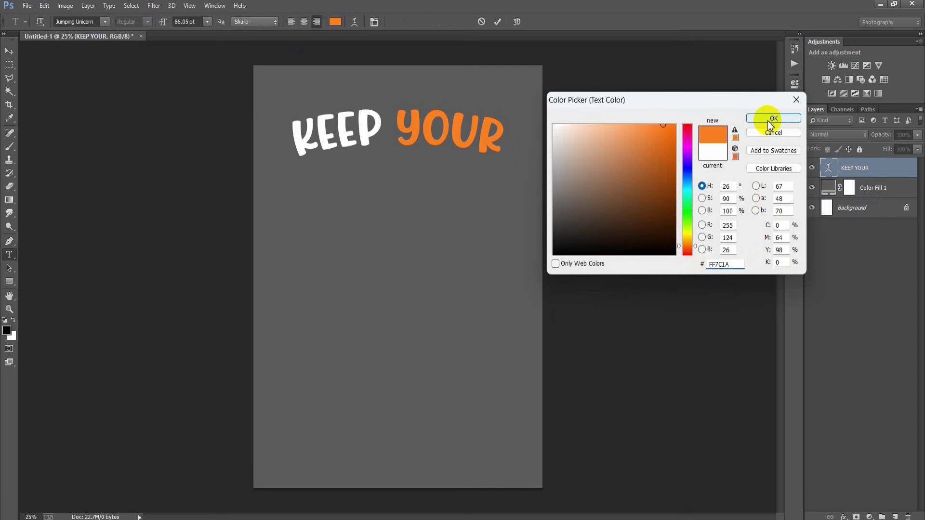
{"action": "left_click", "coordinate": [769, 121]}
{"action": "left_click", "coordinate": [767, 134]}
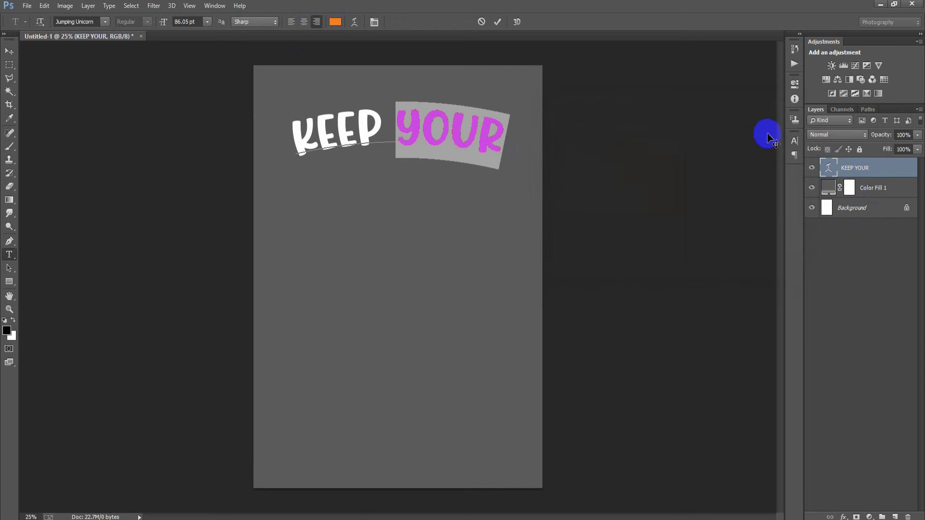
{"action": "left_click", "coordinate": [497, 21]}
{"action": "key", "text": "v"}
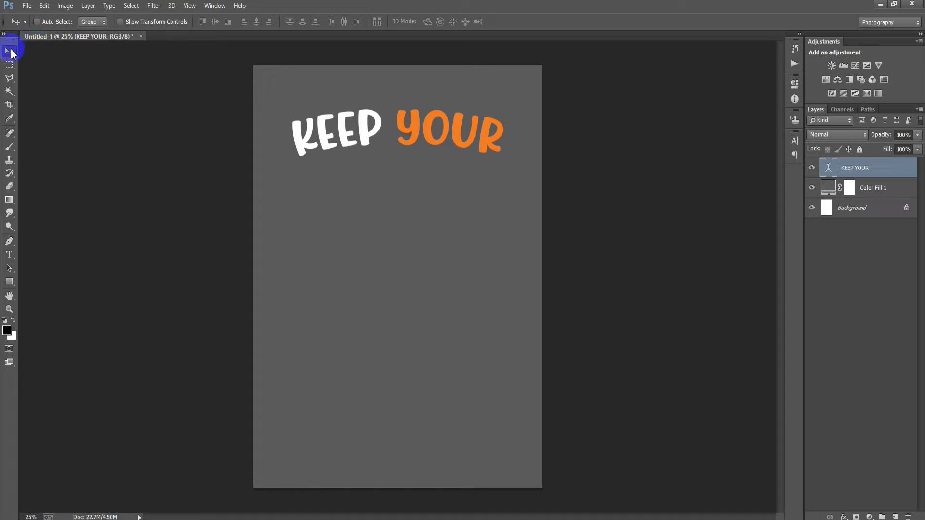
{"action": "left_click", "coordinate": [27, 6]}
Open the pink lips image 00001 (1).png and dock it beside the poster.
{"action": "left_click", "coordinate": [41, 32]}
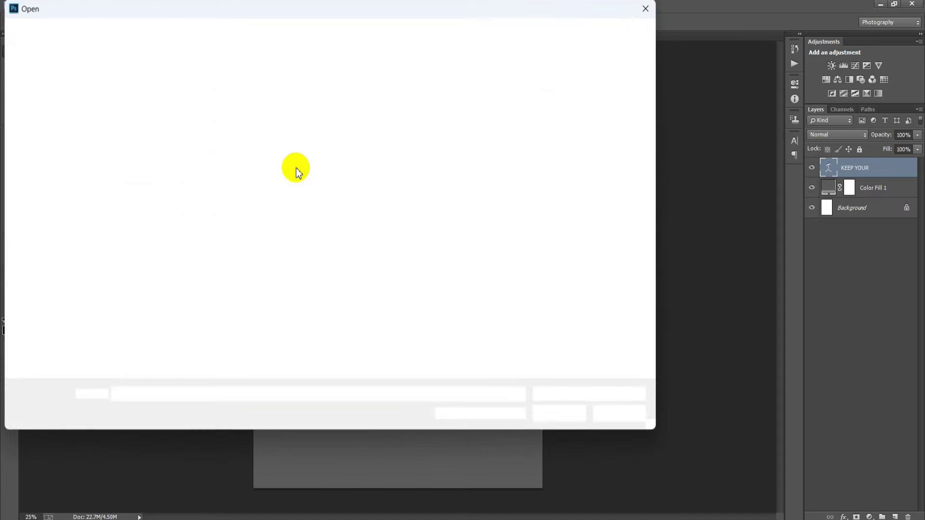
{"action": "left_click", "coordinate": [276, 113]}
{"action": "left_click", "coordinate": [559, 415]}
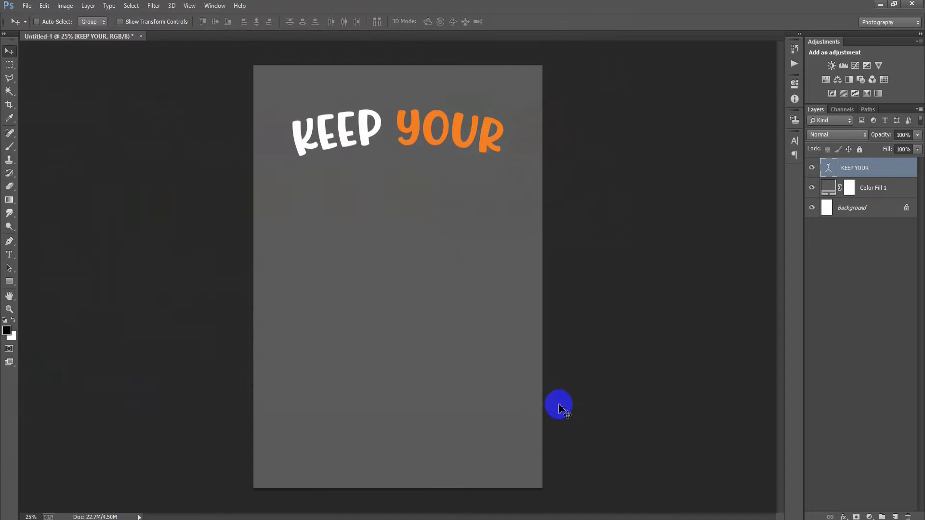
{"action": "left_click_drag", "start_coordinate": [363, 48], "coordinate": [470, 38]}
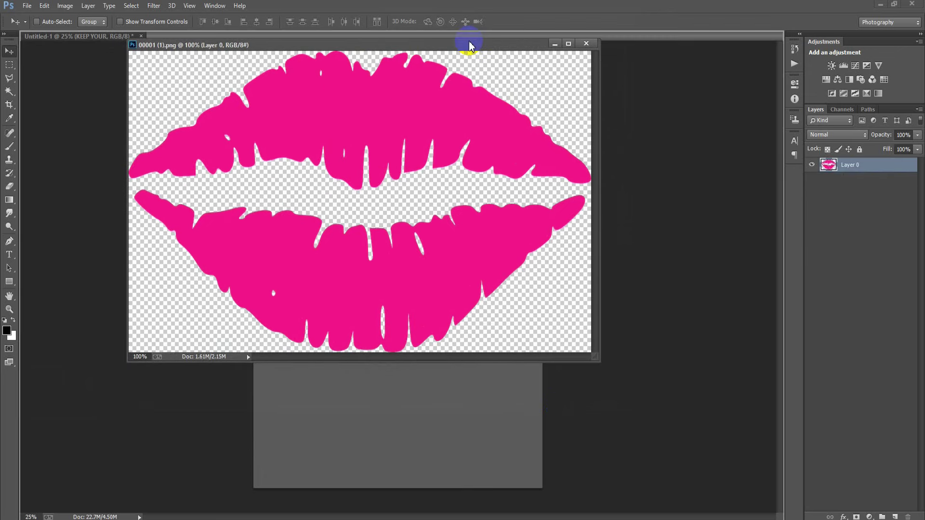
Select the upper half of the lips and drag it onto the poster.
{"action": "key", "text": "m"}
{"action": "left_click_drag", "start_coordinate": [146, 89], "coordinate": [703, 265]}
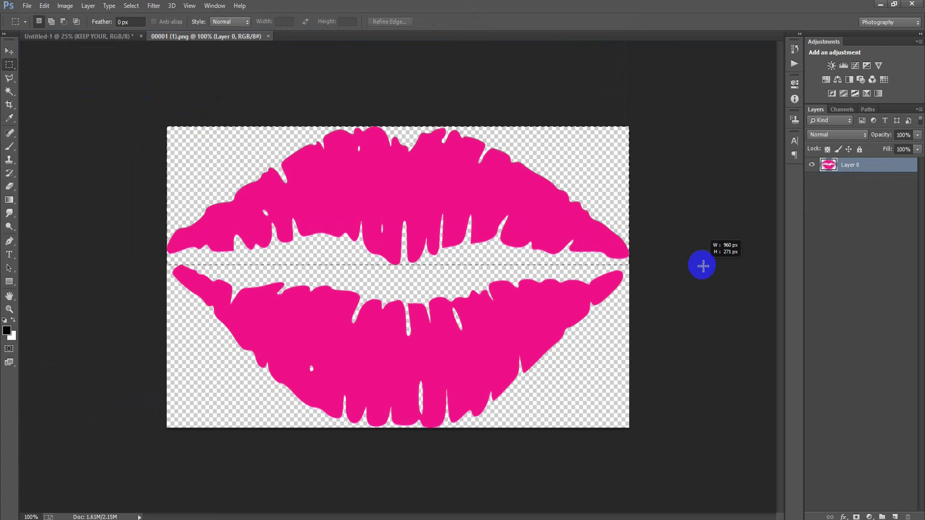
{"action": "left_click_drag", "start_coordinate": [703, 265], "coordinate": [703, 266]}
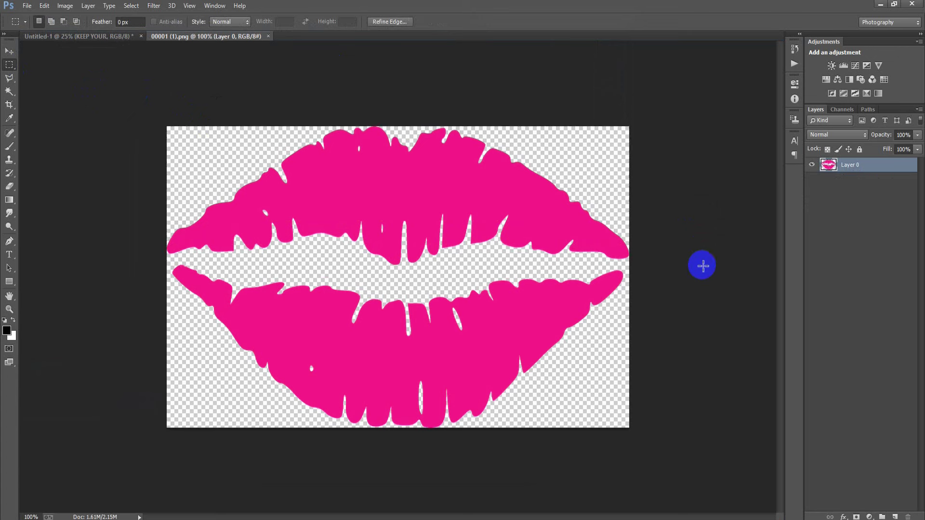
{"action": "left_click", "coordinate": [9, 50]}
{"action": "mouse_move", "coordinate": [248, 176]}
{"action": "left_mouse_down"}
{"action": "mouse_move", "coordinate": [111, 45]}
{"action": "mouse_move", "coordinate": [394, 226]}
{"action": "left_mouse_up"}
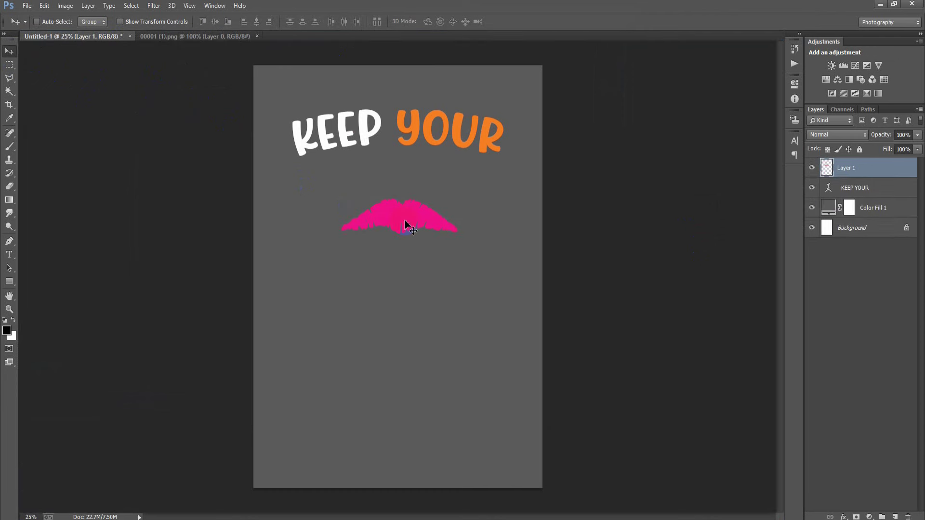
Scale the upper lip to about 130% and move it just beneath KEEP YOUR.
{"action": "key", "text": "ctrl+t"}
{"action": "left_click_drag", "start_coordinate": [461, 243], "coordinate": [485, 249]}
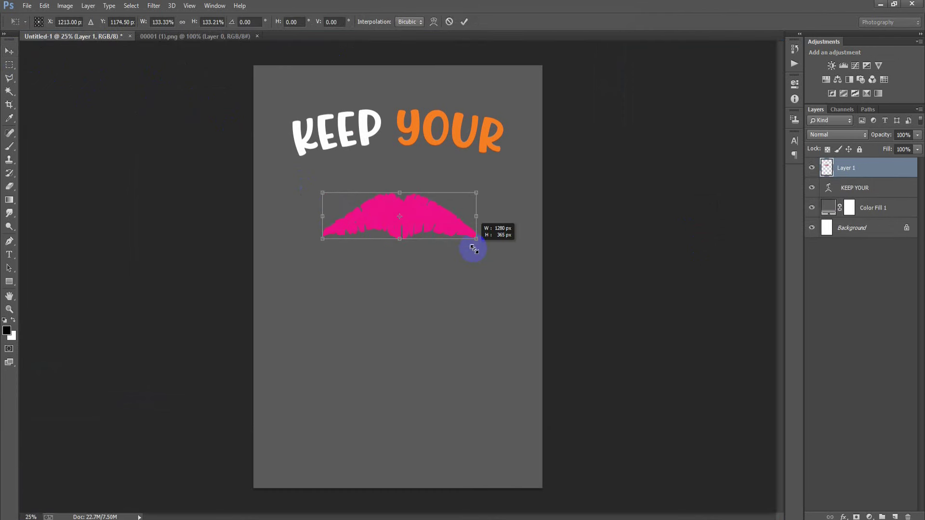
{"action": "mouse_move", "coordinate": [442, 222]}
{"action": "left_mouse_down"}
{"action": "mouse_move", "coordinate": [440, 181]}
{"action": "mouse_move", "coordinate": [473, 196]}
{"action": "left_mouse_up"}
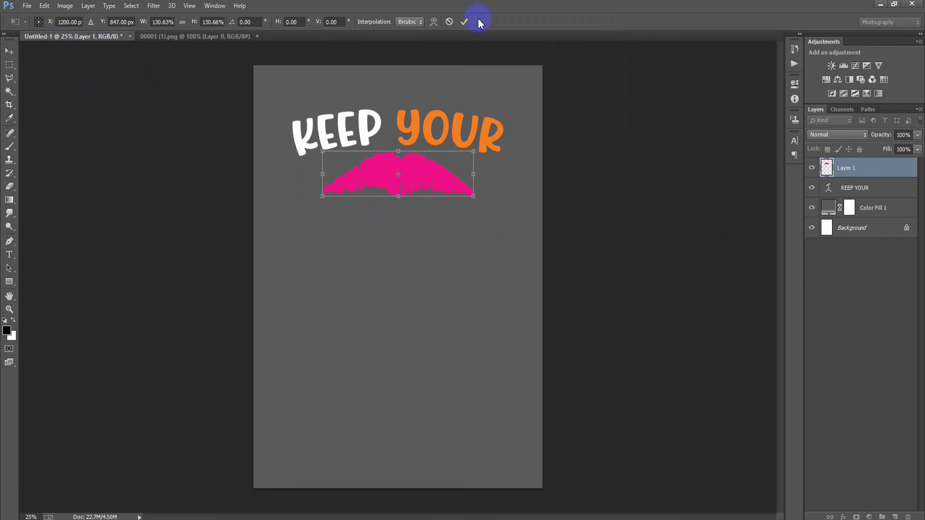
{"action": "left_click", "coordinate": [460, 24]}
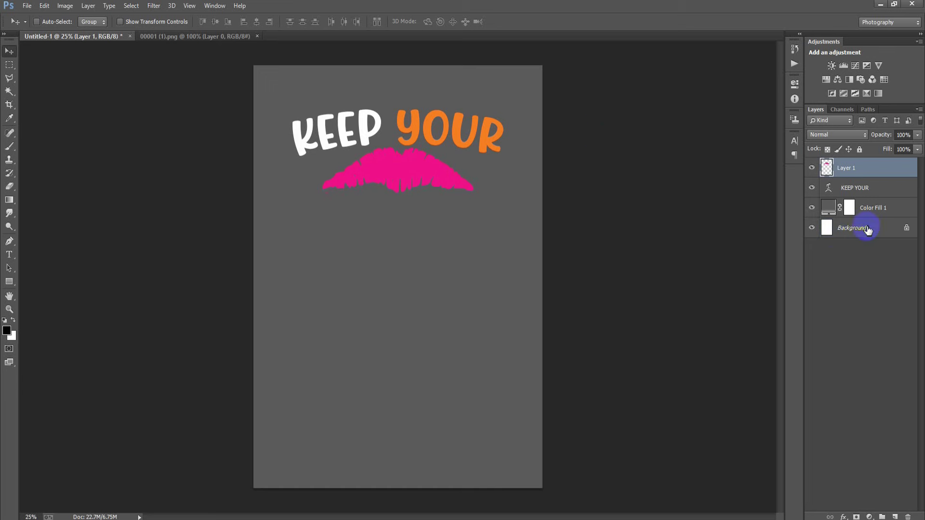
{"action": "left_click", "coordinate": [838, 229], "text": "ctrl"}
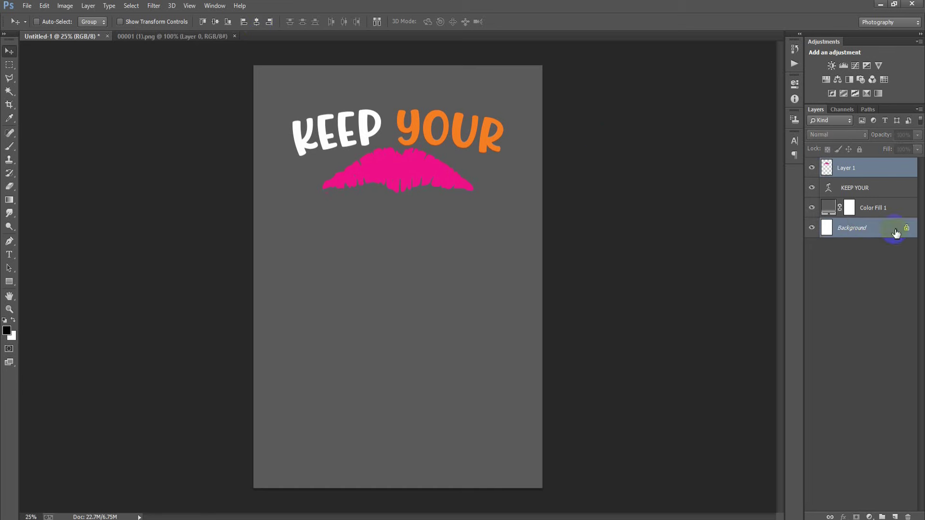
Convert the lips layer to a smart object and fill it solid black.
{"action": "left_click", "coordinate": [875, 178]}
{"action": "right_click", "coordinate": [875, 178]}
{"action": "left_click", "coordinate": [669, 149]}
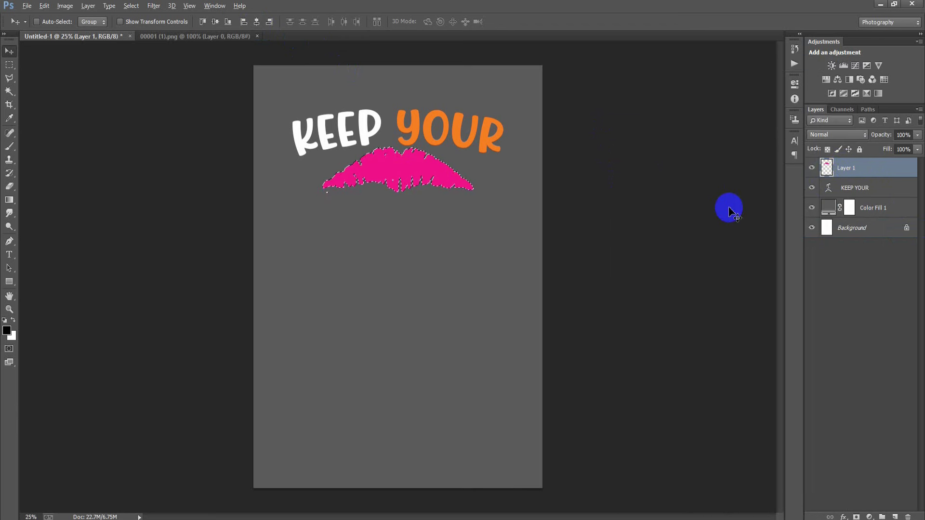
{"action": "key", "text": "shift+alt+BackSpace"}
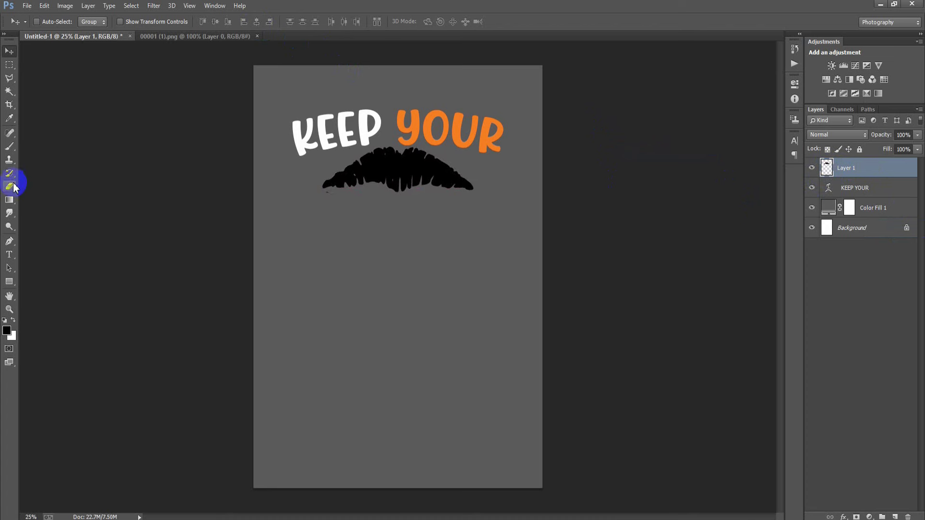
{"action": "left_click", "coordinate": [9, 187]}
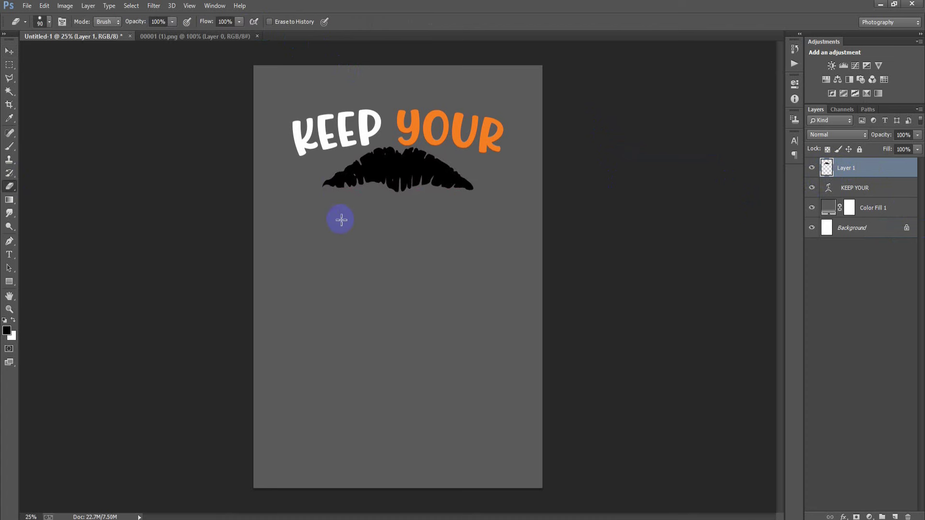
{"action": "left_click", "coordinate": [9, 51]}
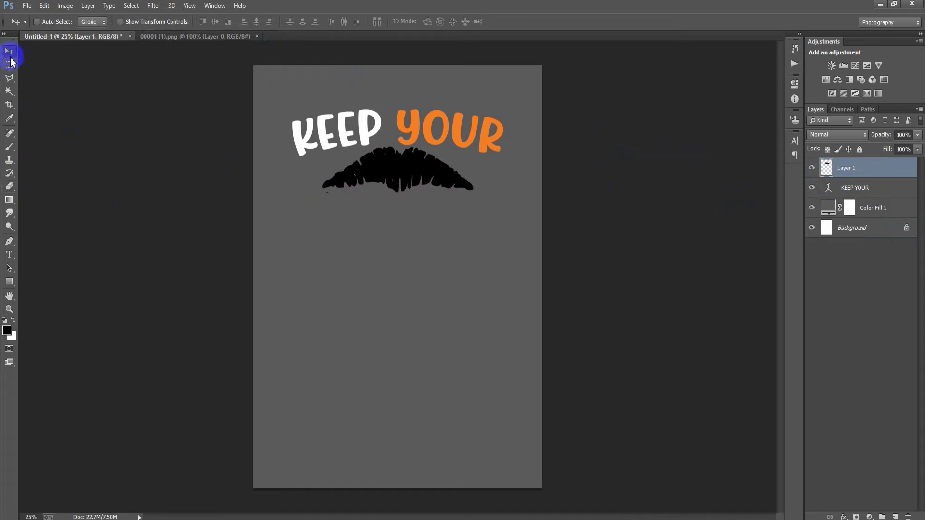
{"action": "left_click", "coordinate": [27, 6]}
Place the linked Irish flag image over the black lips.
{"action": "left_click", "coordinate": [83, 203]}
{"action": "left_click", "coordinate": [175, 216]}
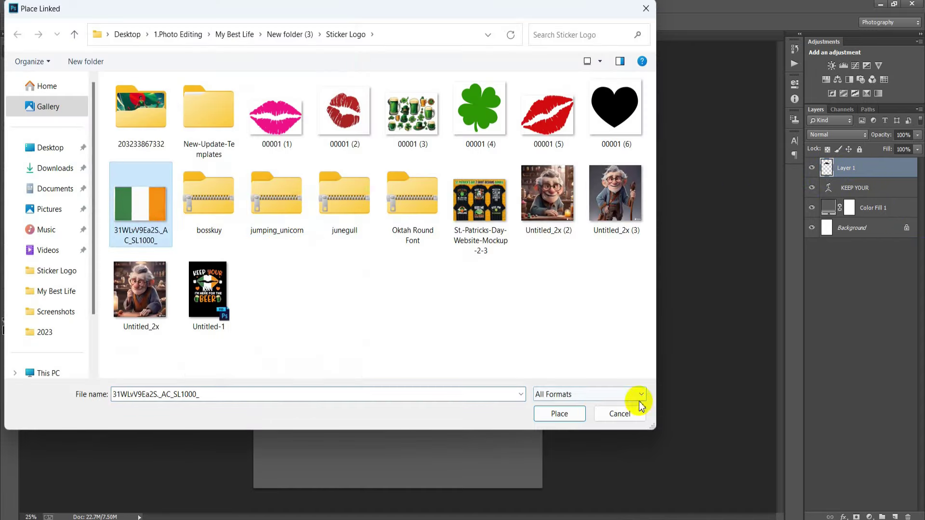
{"action": "left_click", "coordinate": [562, 413]}
{"action": "left_click_drag", "start_coordinate": [452, 254], "coordinate": [447, 191]}
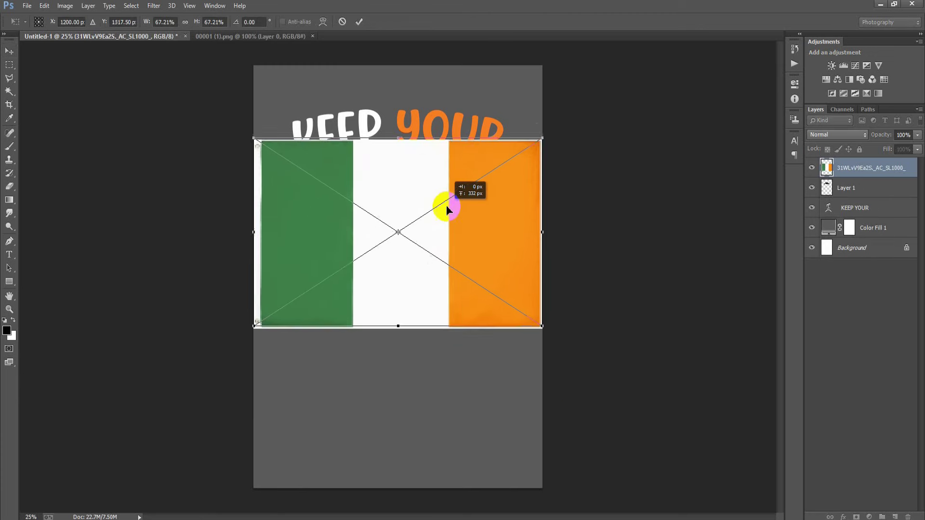
{"action": "left_click", "coordinate": [360, 22]}
Clip the flag to the lip shape and resize it to fit the lips.
{"action": "right_click", "coordinate": [868, 166]}
{"action": "left_click", "coordinate": [666, 287]}
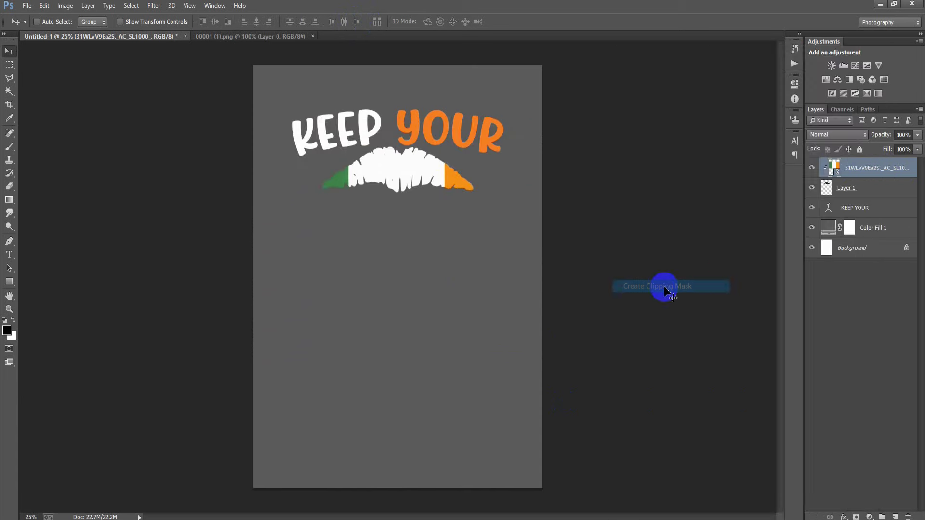
{"action": "key", "text": "ctrl+t"}
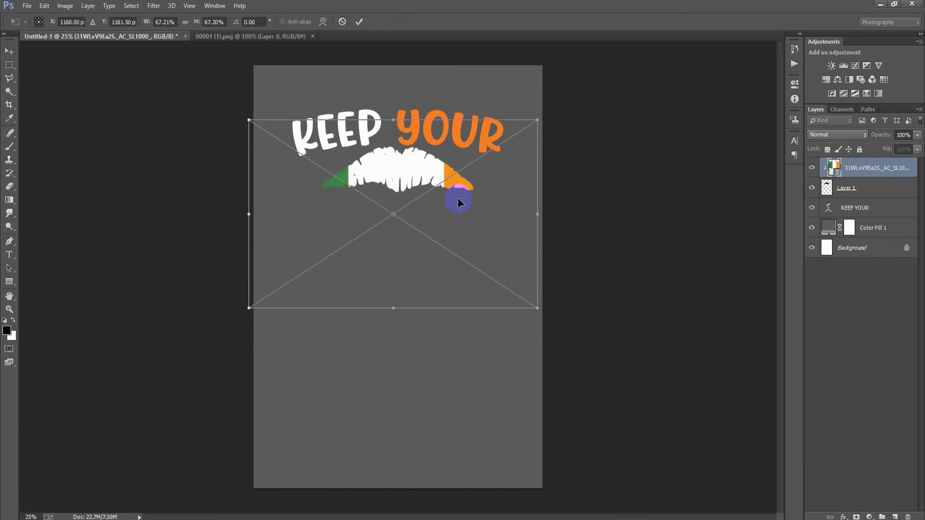
{"action": "left_click_drag", "start_coordinate": [541, 227], "coordinate": [479, 214]}
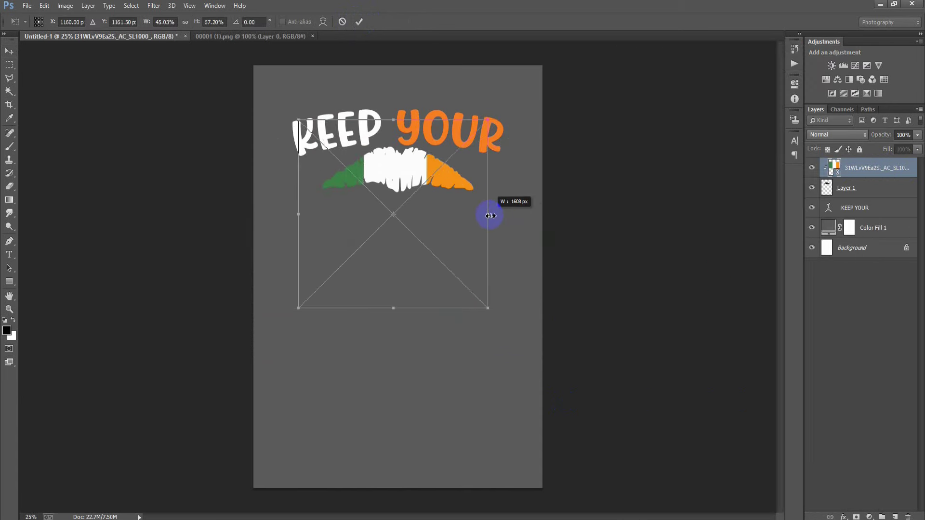
{"action": "left_click_drag", "start_coordinate": [479, 214], "coordinate": [479, 214]}
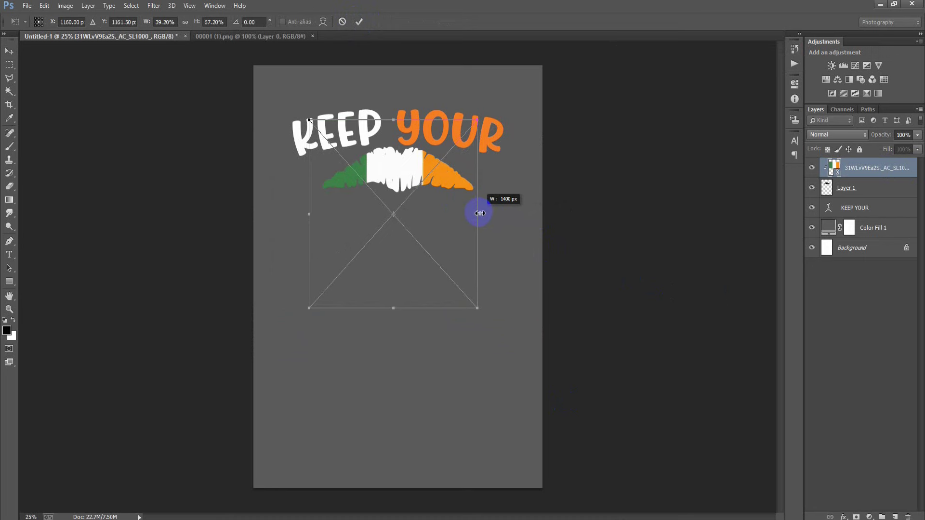
{"action": "left_click_drag", "start_coordinate": [385, 172], "coordinate": [389, 172]}
{"action": "left_click", "coordinate": [358, 22]}
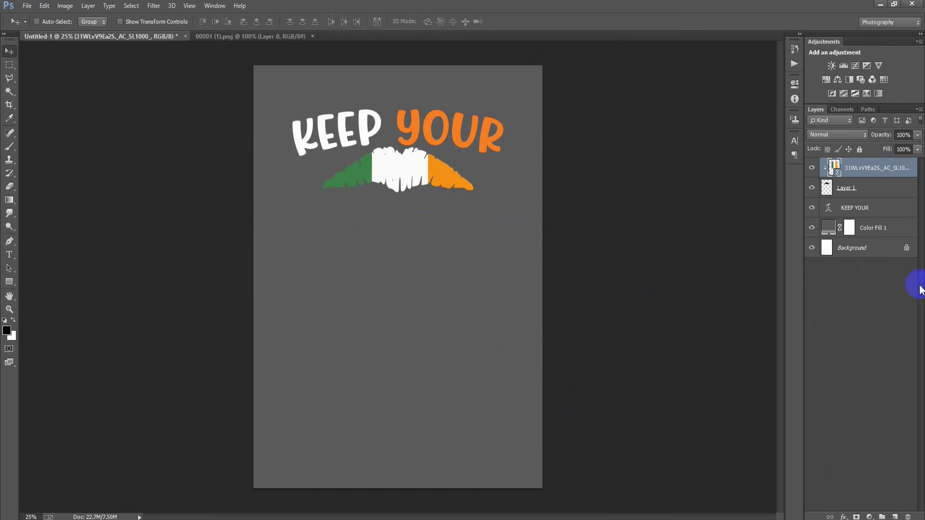
{"action": "left_click", "coordinate": [856, 247]}
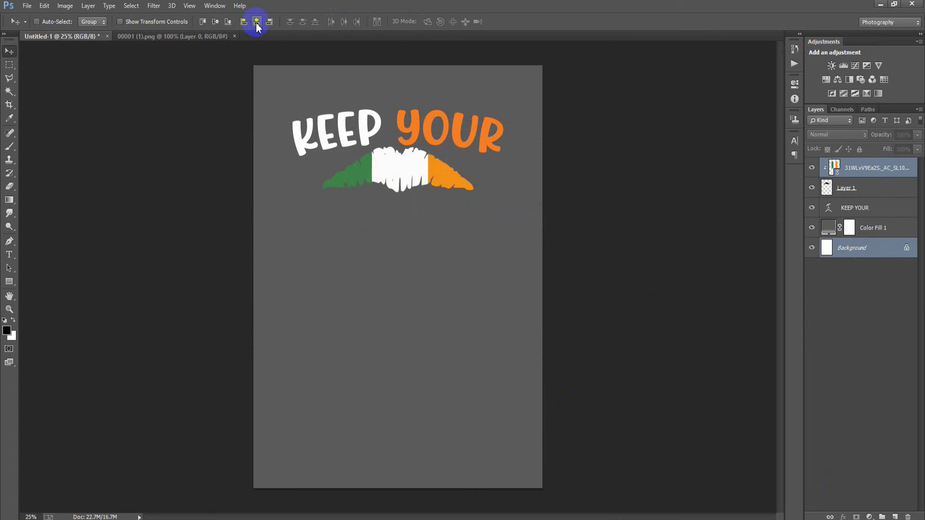
Merge the flag and lips layers into one tricolour lip layer.
{"action": "left_click", "coordinate": [862, 168]}
{"action": "left_click", "coordinate": [812, 168]}
{"action": "left_click", "coordinate": [812, 188]}
{"action": "left_click", "coordinate": [811, 188]}
{"action": "left_click", "coordinate": [841, 190], "text": "shift"}
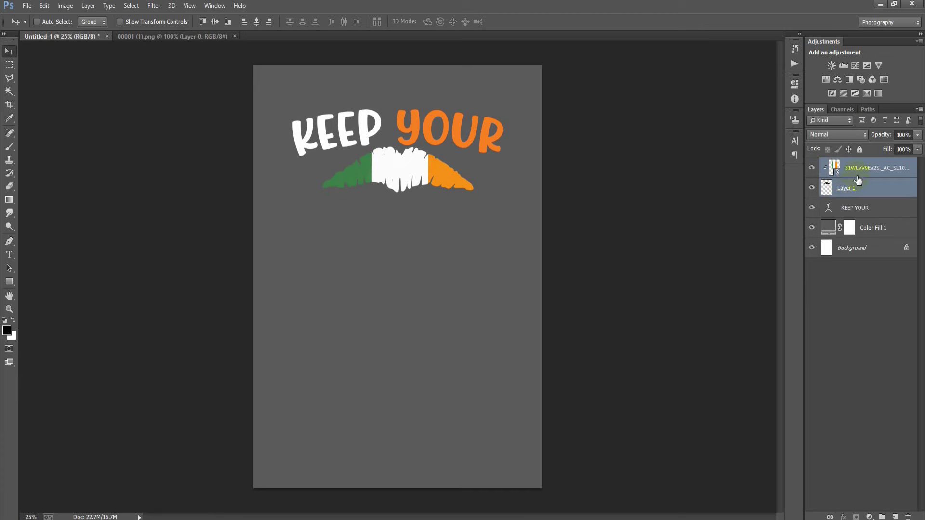
{"action": "key", "text": "ctrl+e"}
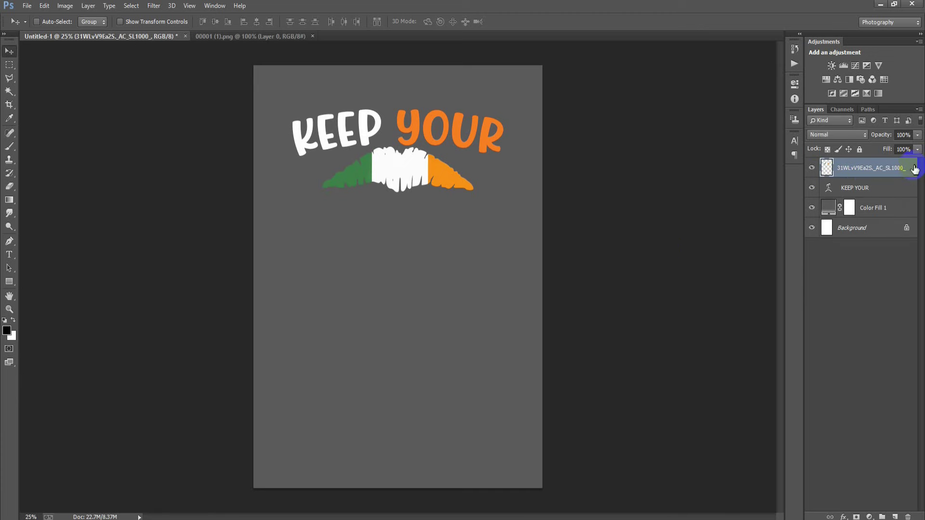
Give the tricolour lips a white Stroke layer style.
{"action": "double_click", "coordinate": [914, 169]}
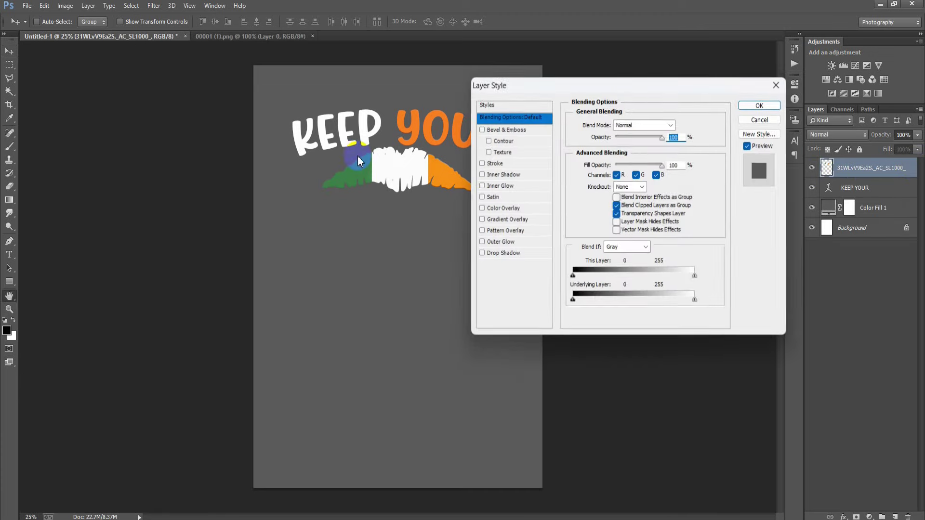
{"action": "left_click", "coordinate": [494, 163]}
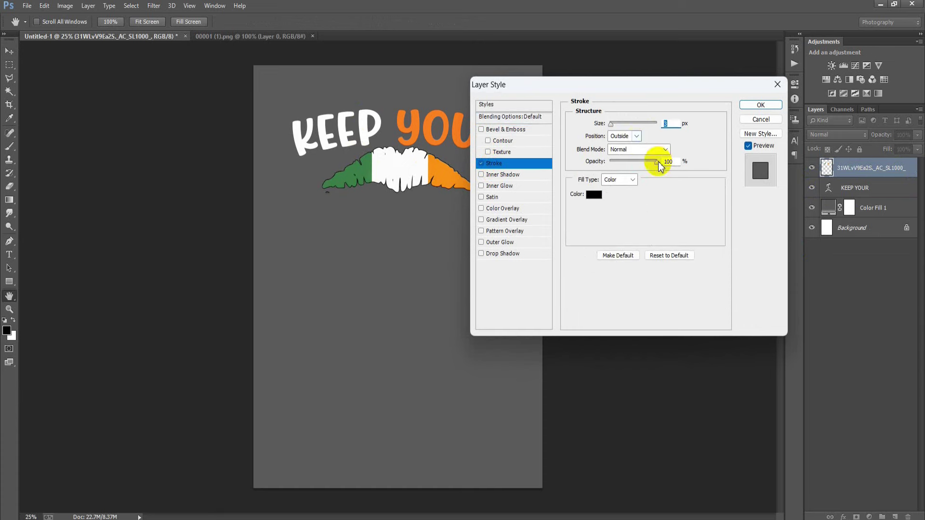
{"action": "left_click", "coordinate": [593, 194]}
{"action": "left_click_drag", "start_coordinate": [595, 194], "coordinate": [506, 52]}
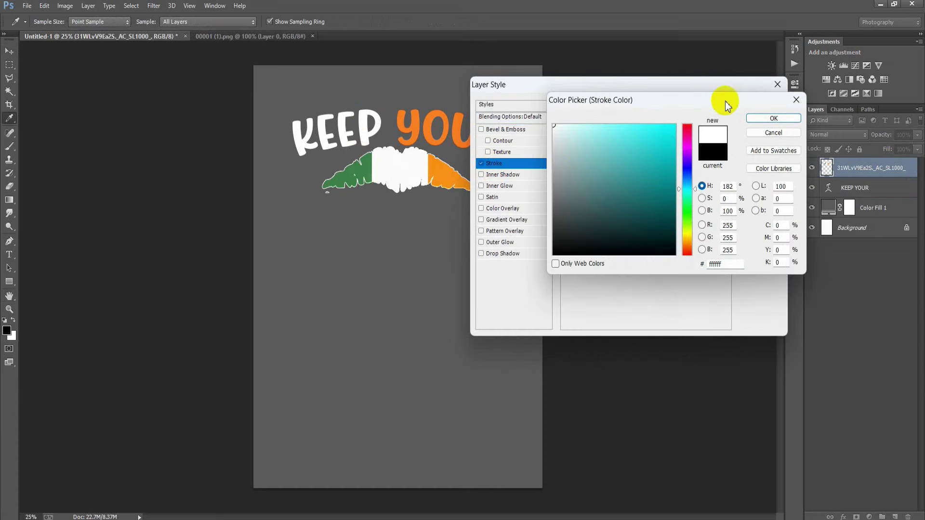
{"action": "left_click", "coordinate": [759, 120]}
{"action": "left_click", "coordinate": [760, 106]}
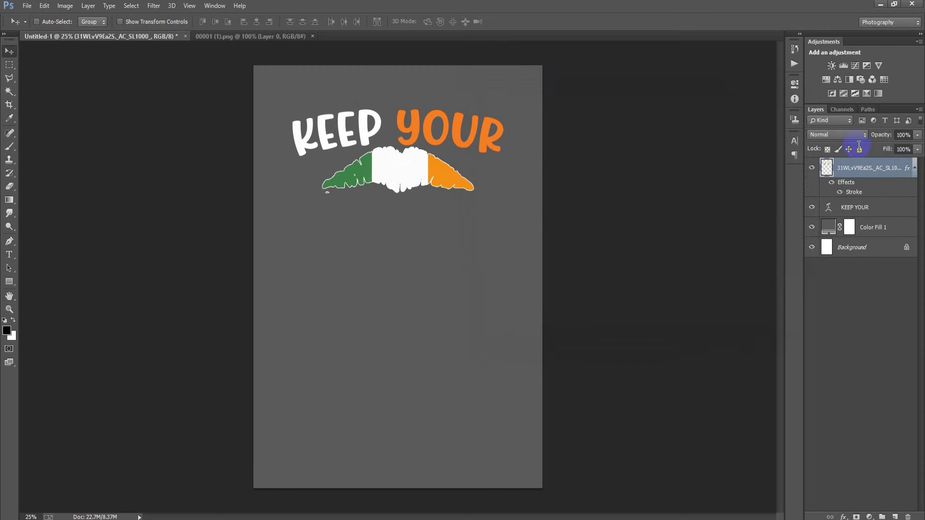
{"action": "left_click", "coordinate": [207, 36]}
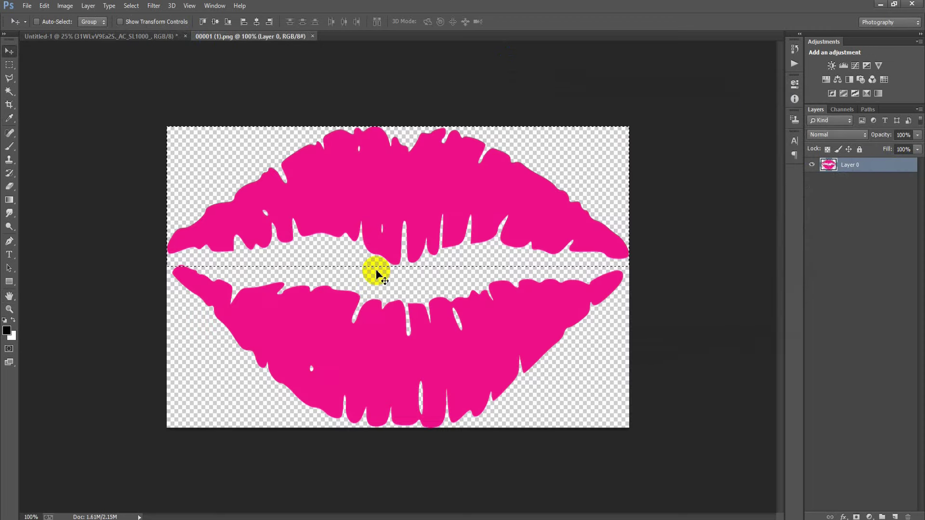
Copy the pink lips' lower half into the poster and enlarge it beneath the flag lips.
{"action": "left_click", "coordinate": [9, 64]}
{"action": "mouse_move", "coordinate": [643, 444]}
{"action": "left_mouse_down"}
{"action": "mouse_move", "coordinate": [225, 444]}
{"action": "mouse_move", "coordinate": [49, 266]}
{"action": "left_mouse_up"}
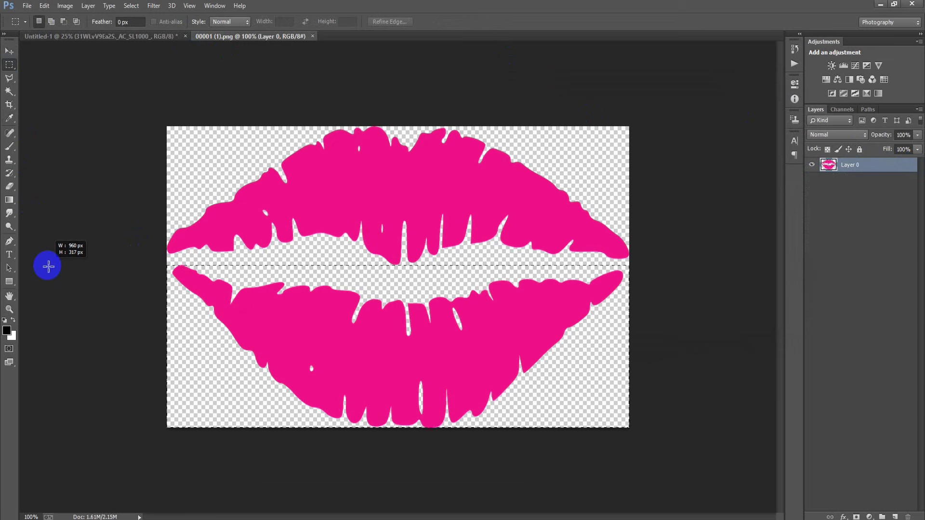
{"action": "left_click_drag", "start_coordinate": [48, 266], "coordinate": [47, 265]}
{"action": "left_click", "coordinate": [9, 51]}
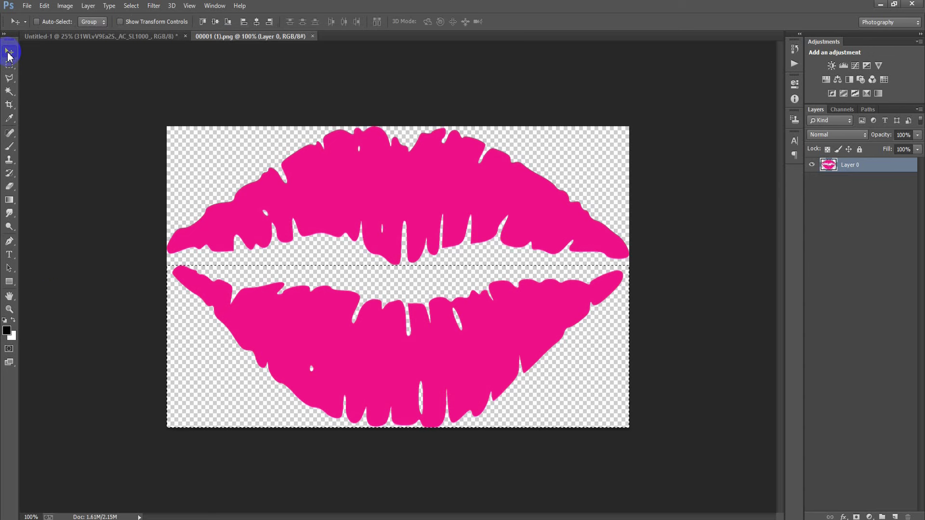
{"action": "mouse_move", "coordinate": [286, 315]}
{"action": "left_mouse_down"}
{"action": "mouse_move", "coordinate": [231, 213]}
{"action": "mouse_move", "coordinate": [397, 220]}
{"action": "mouse_move", "coordinate": [420, 269]}
{"action": "left_mouse_up"}
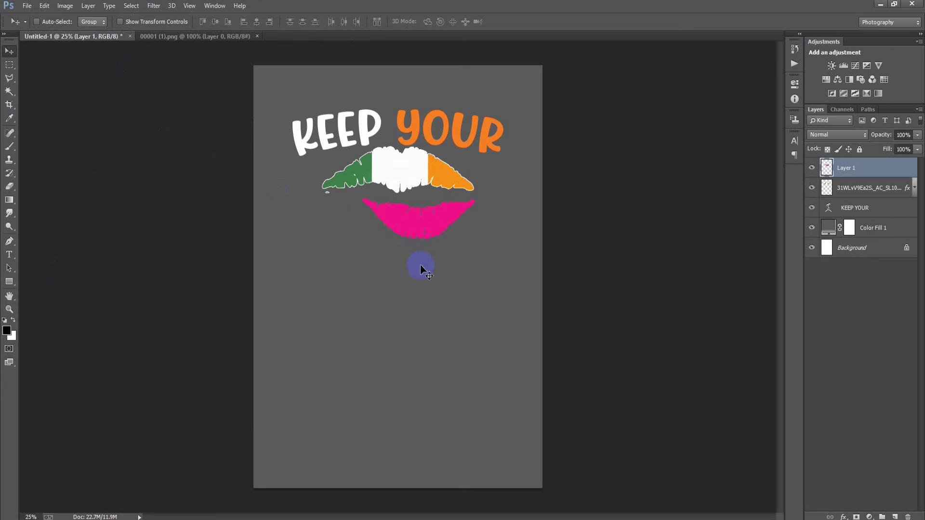
{"action": "key", "text": "ctrl+t"}
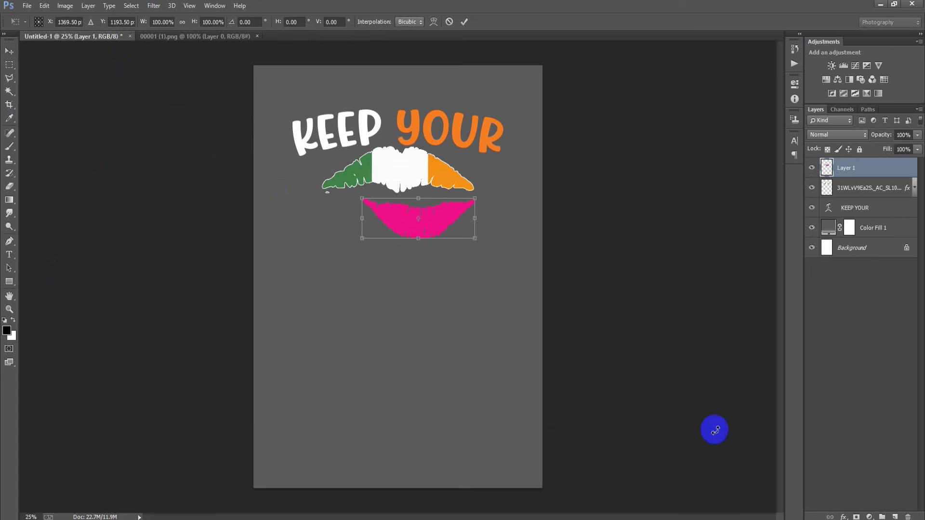
{"action": "mouse_move", "coordinate": [474, 239]}
{"action": "left_mouse_down"}
{"action": "mouse_move", "coordinate": [488, 242]}
{"action": "mouse_move", "coordinate": [433, 229]}
{"action": "left_mouse_up"}
{"action": "left_click", "coordinate": [465, 22]}
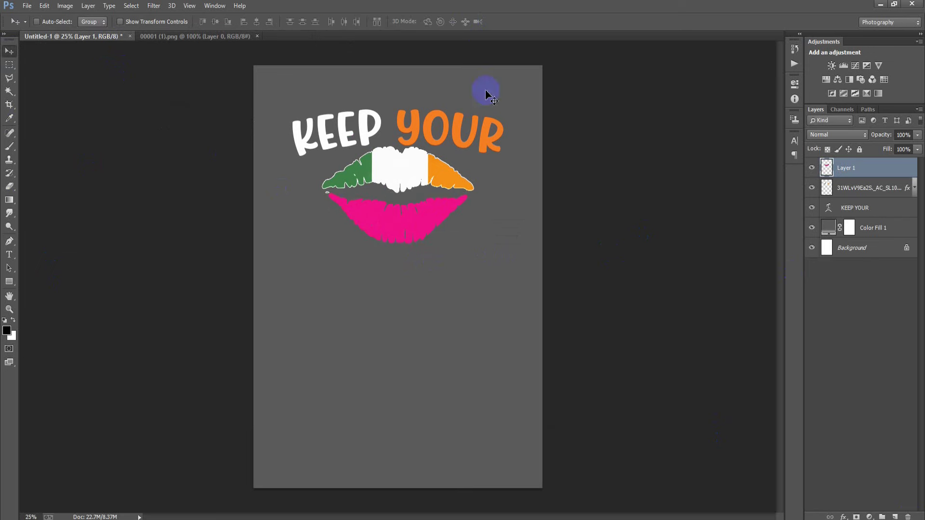
Centre the lower lip on the page and fill it solid black.
{"action": "left_click", "coordinate": [855, 250], "text": "ctrl"}
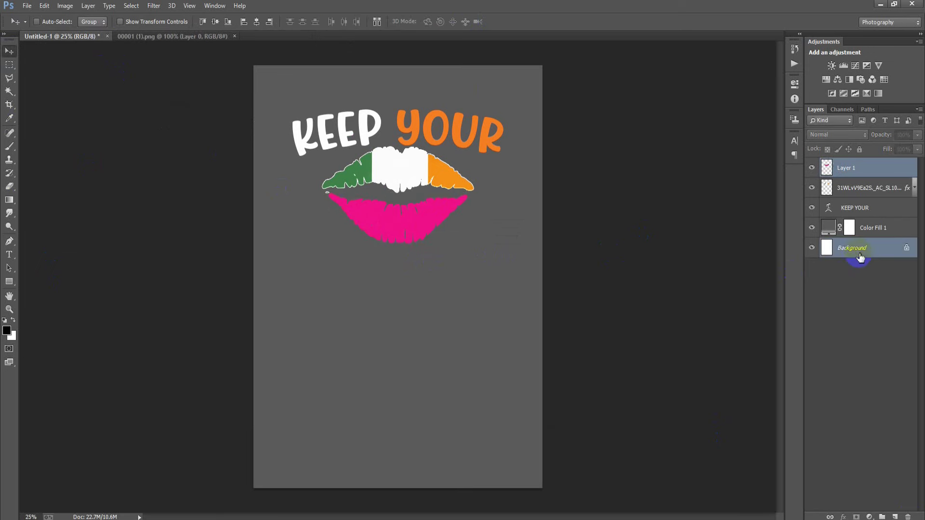
{"action": "left_click", "coordinate": [259, 22]}
{"action": "left_click", "coordinate": [851, 169]}
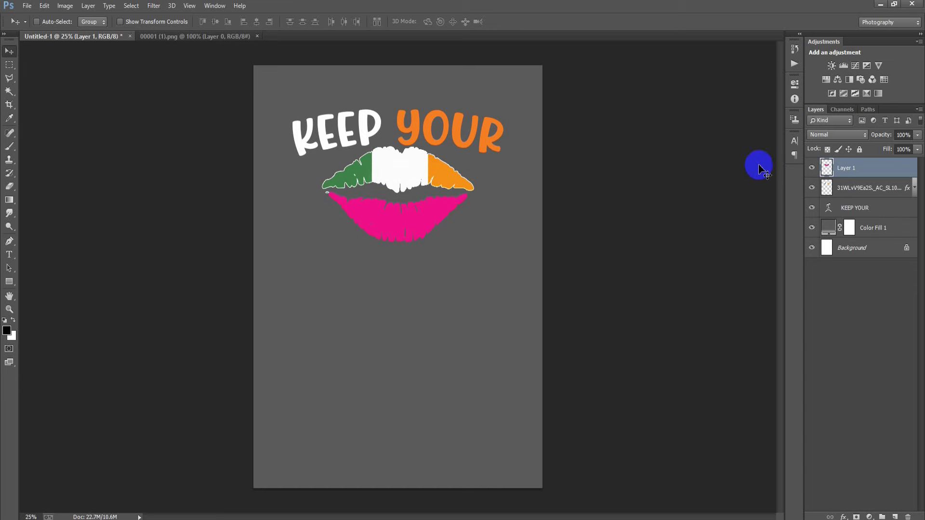
{"action": "left_click", "coordinate": [826, 168], "text": "ctrl"}
{"action": "key", "text": "alt+BackSpace"}
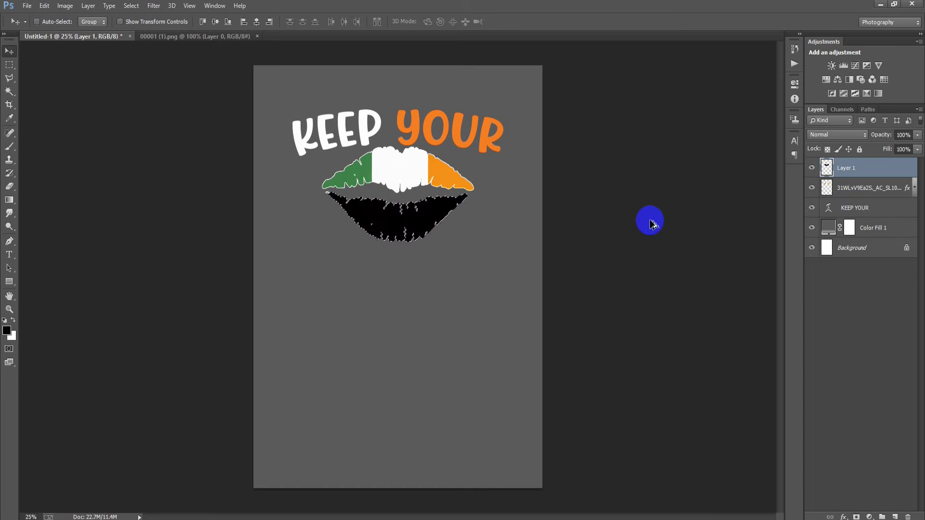
Place the Irish flag image as a linked layer and clip it to the lower lip.
{"action": "key", "text": "ctrl+d"}
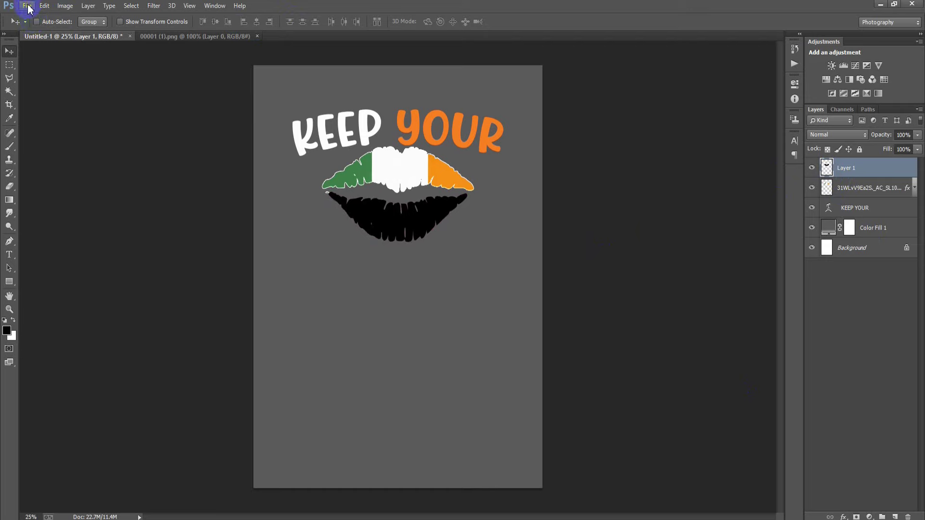
{"action": "left_click", "coordinate": [28, 9]}
{"action": "left_click", "coordinate": [108, 203]}
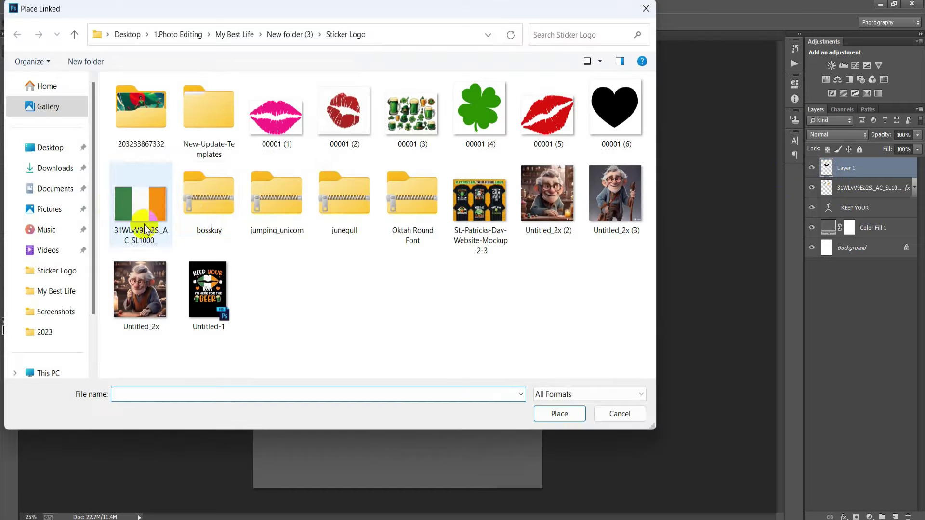
{"action": "left_click", "coordinate": [156, 201]}
{"action": "left_click", "coordinate": [559, 414]}
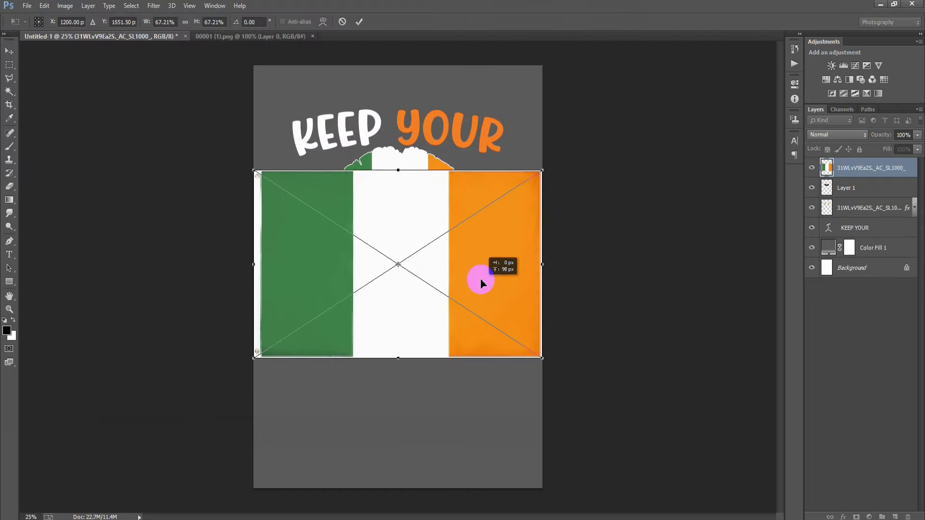
{"action": "left_click_drag", "start_coordinate": [481, 283], "coordinate": [475, 265]}
{"action": "left_click", "coordinate": [360, 22]}
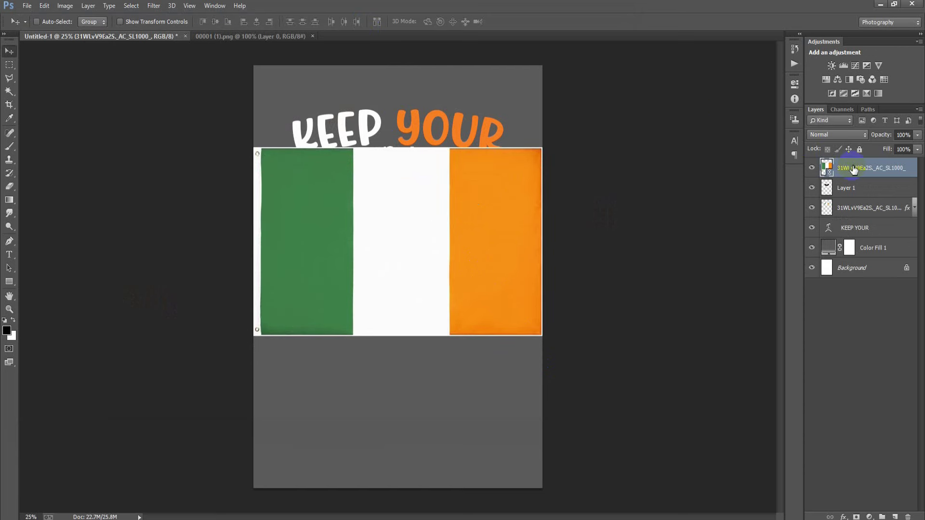
{"action": "right_click", "coordinate": [853, 169]}
{"action": "left_click", "coordinate": [608, 285]}
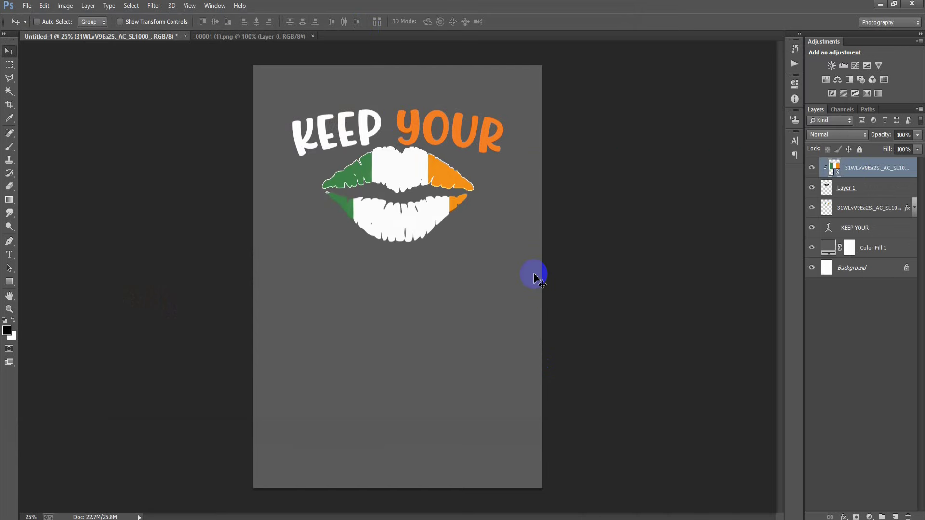
Narrow the clipped flag so its stripes line up with the upper lip.
{"action": "key", "text": "ctrl+t"}
{"action": "left_click_drag", "start_coordinate": [547, 249], "coordinate": [467, 249]}
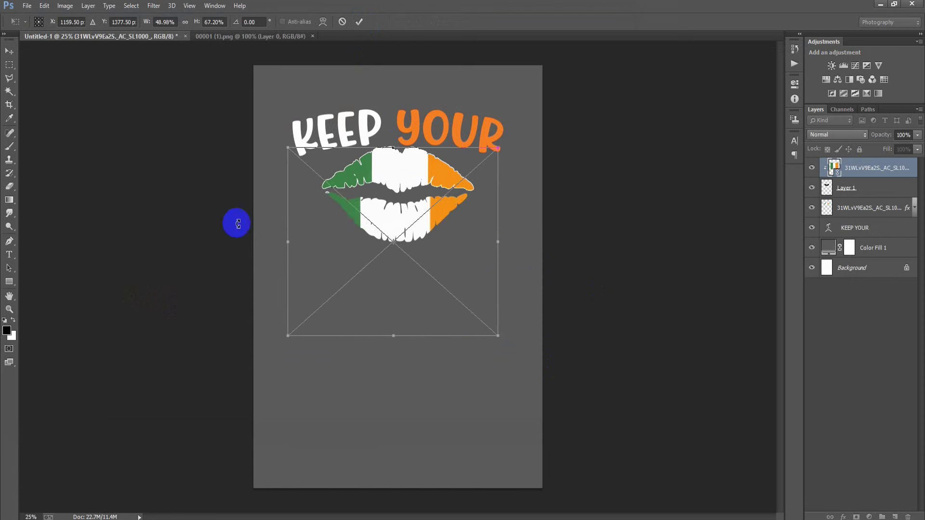
{"action": "left_click_drag", "start_coordinate": [288, 242], "coordinate": [305, 242]}
{"action": "left_click_drag", "start_coordinate": [506, 249], "coordinate": [490, 245]}
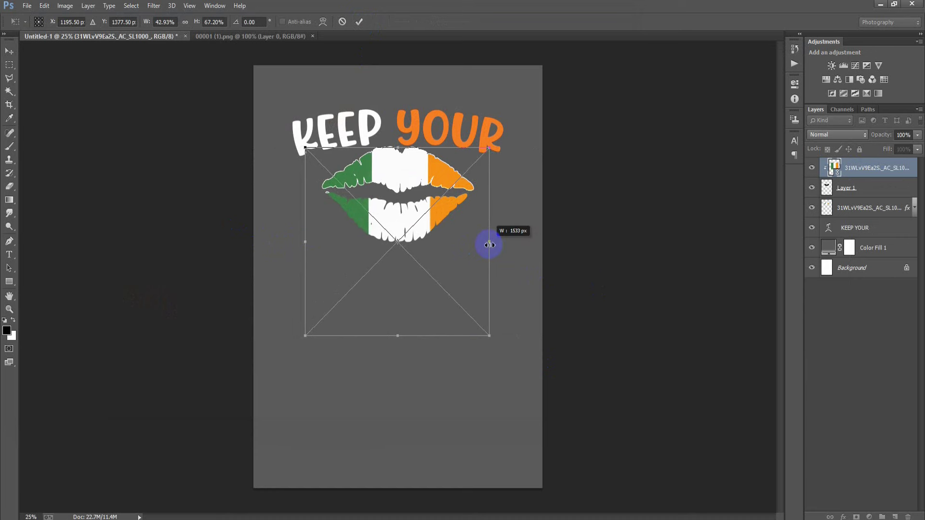
{"action": "left_click_drag", "start_coordinate": [309, 245], "coordinate": [313, 244]}
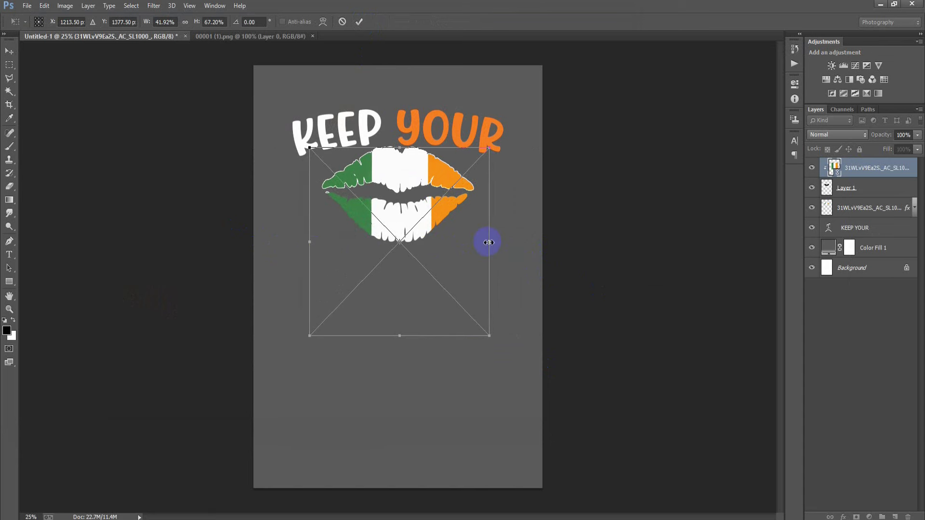
{"action": "left_click_drag", "start_coordinate": [486, 243], "coordinate": [484, 242]}
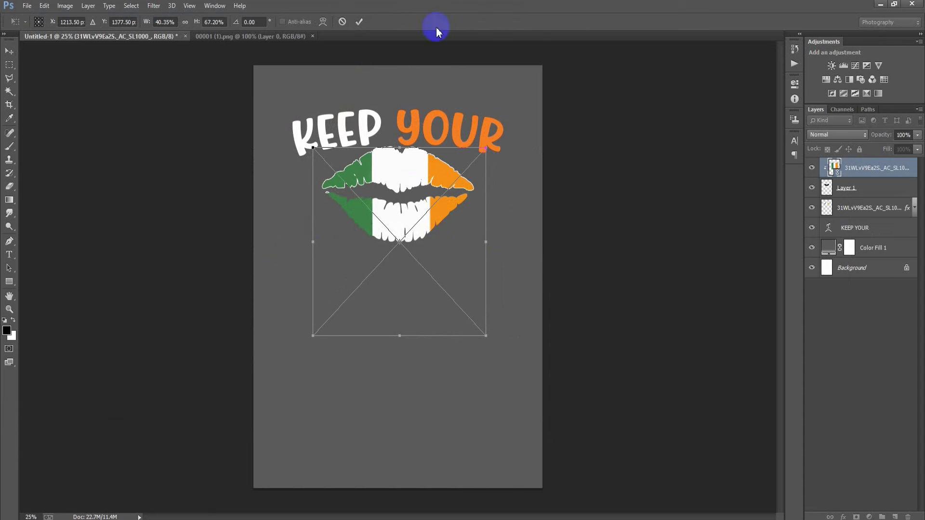
{"action": "left_click", "coordinate": [361, 24]}
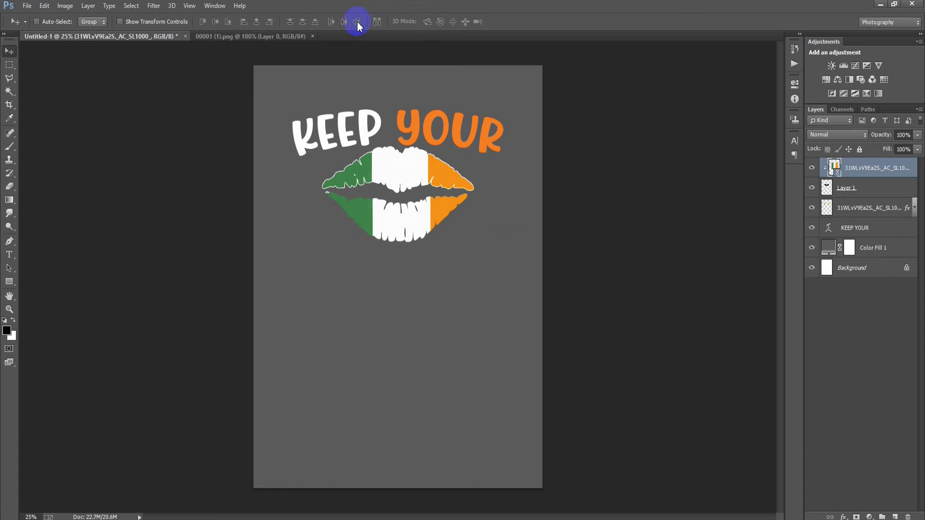
{"action": "left_click", "coordinate": [871, 188], "text": "shift"}
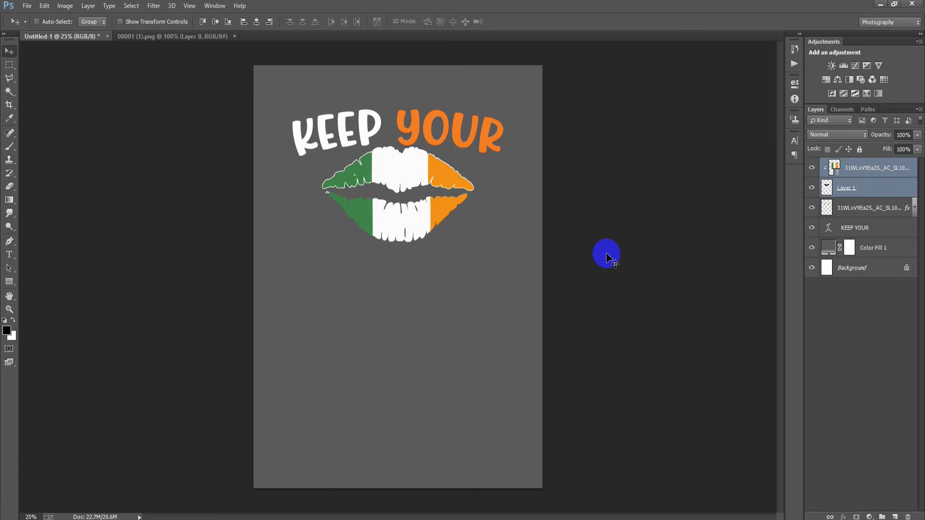
Merge the flag into the lower lip and give the lips a white outline stroke.
{"action": "key", "text": "ctrl+e"}
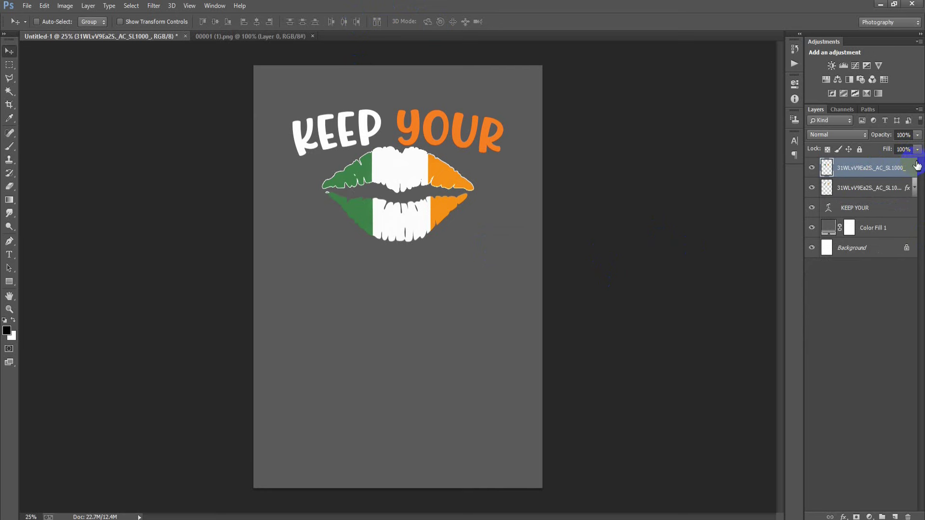
{"action": "double_click", "coordinate": [916, 168]}
{"action": "left_click", "coordinate": [494, 164]}
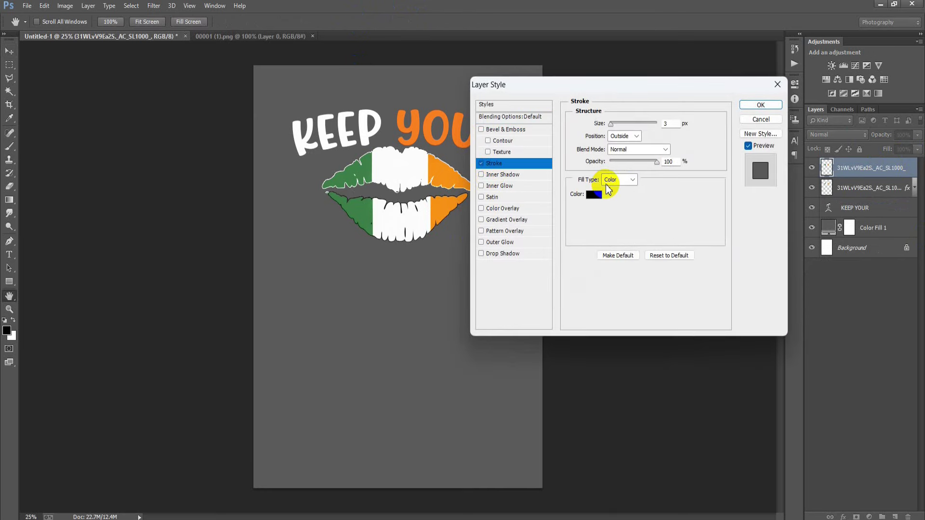
{"action": "left_click", "coordinate": [595, 194]}
{"action": "left_click_drag", "start_coordinate": [562, 180], "coordinate": [520, 77]}
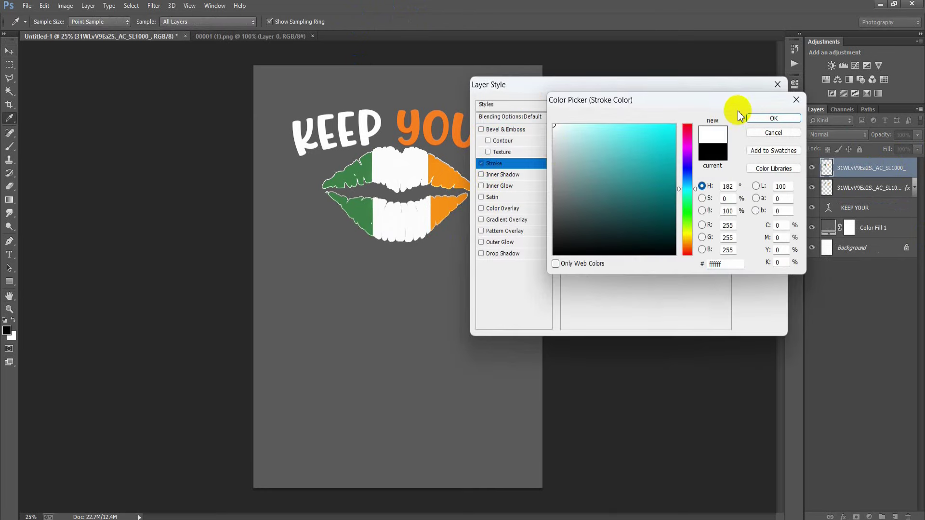
{"action": "left_click", "coordinate": [757, 118]}
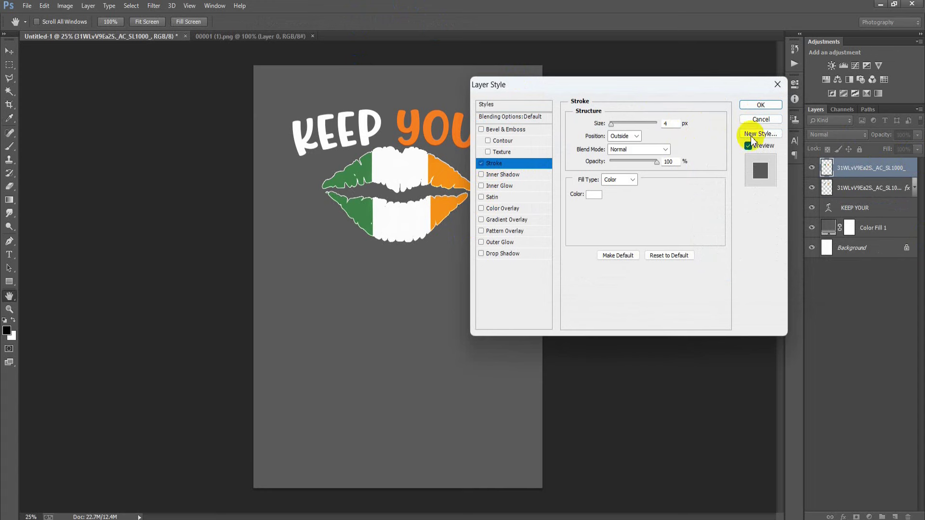
{"action": "left_click", "coordinate": [761, 104]}
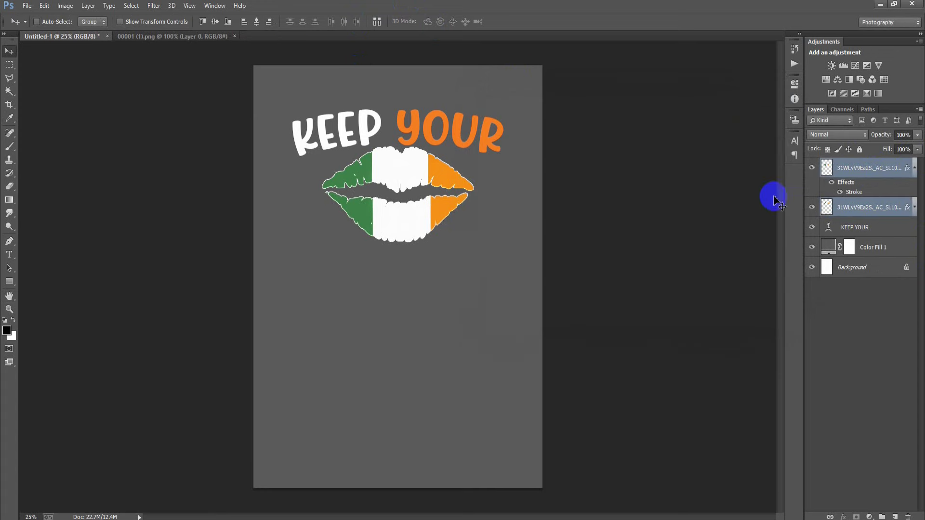
Merge the outlined lips into one layer and add a new empty layer on top.
{"action": "key", "text": "ctrl+e"}
{"action": "left_click", "coordinate": [811, 168]}
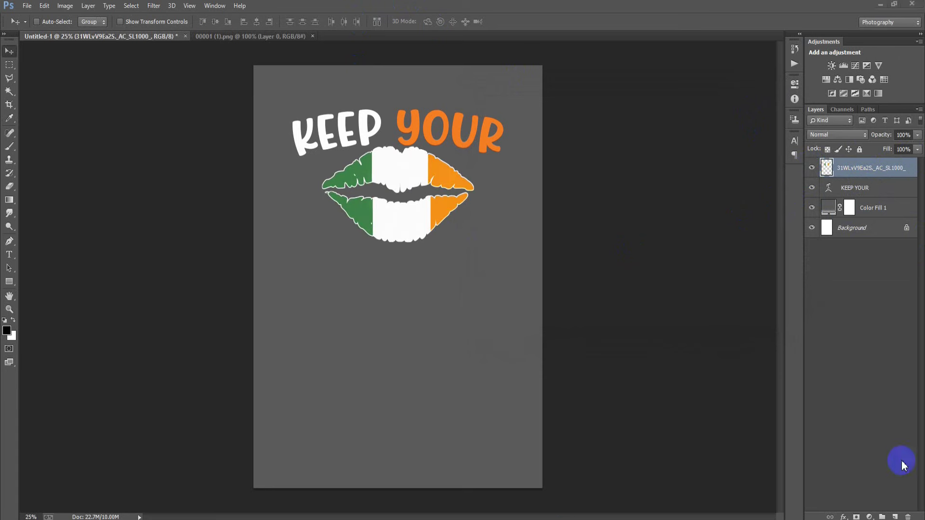
{"action": "left_click", "coordinate": [895, 516]}
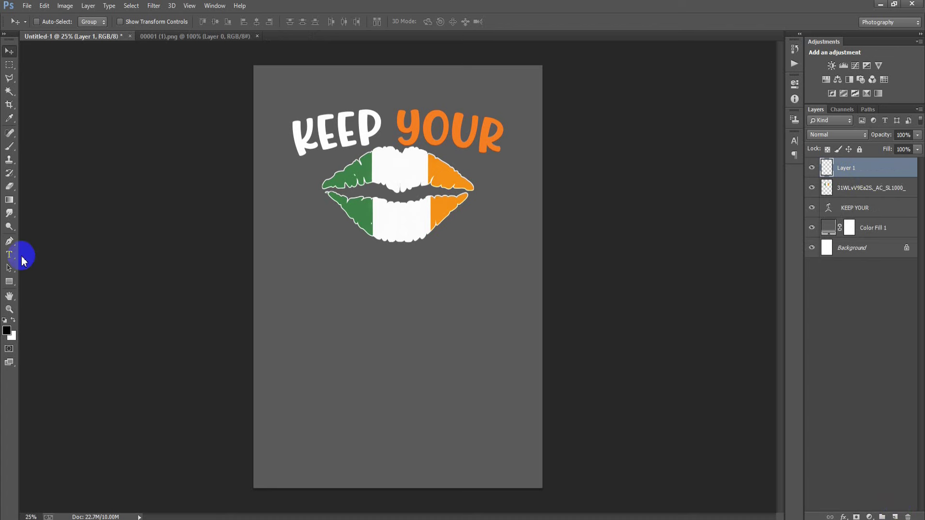
Type the word Kiss below the lips and enlarge it.
{"action": "left_click", "coordinate": [9, 254]}
{"action": "left_click", "coordinate": [372, 304]}
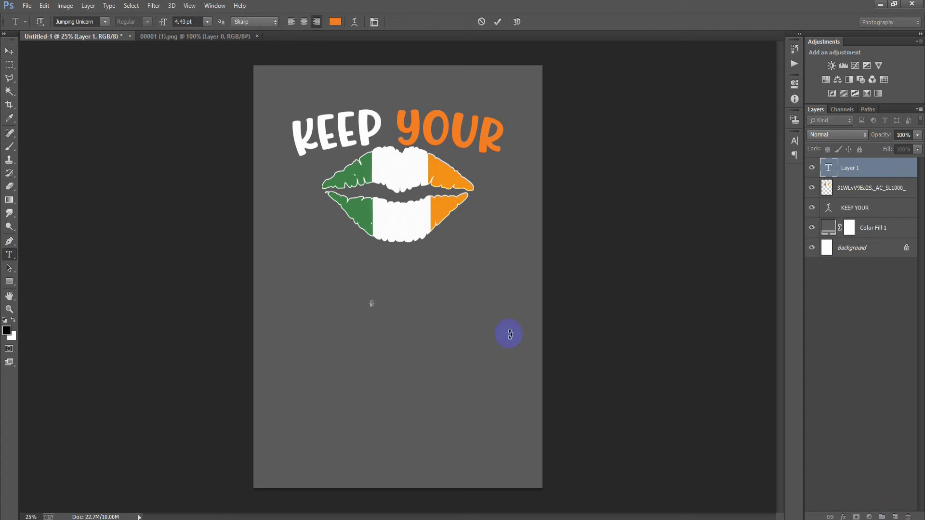
{"action": "left_click", "coordinate": [9, 51]}
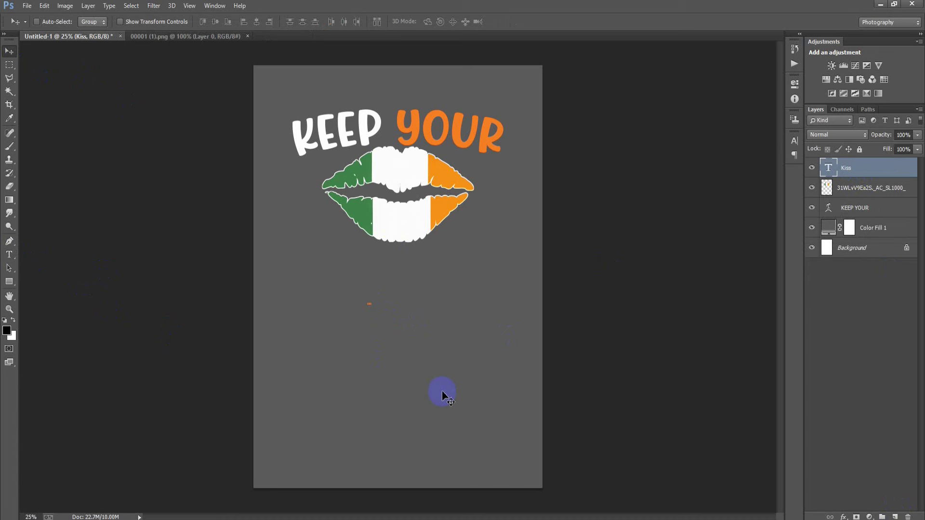
{"action": "key", "text": "ctrl+t"}
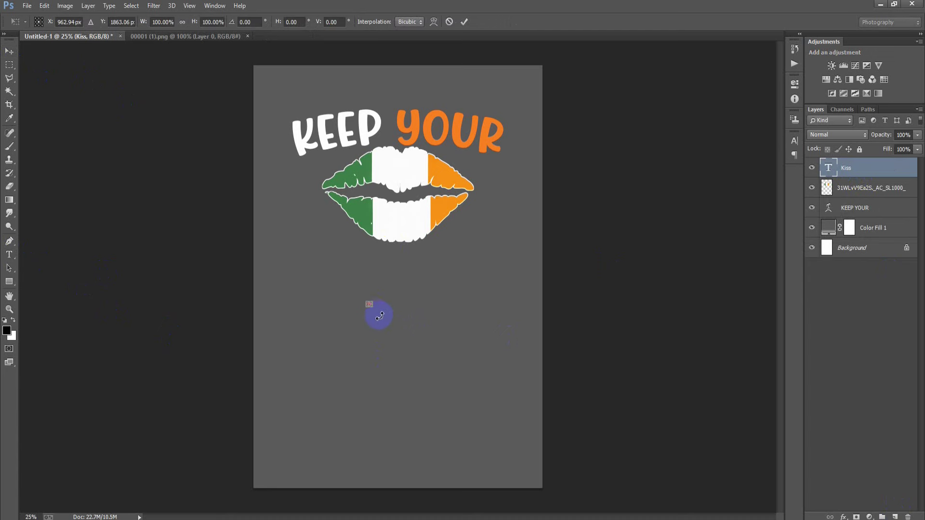
{"action": "left_click_drag", "start_coordinate": [373, 312], "coordinate": [389, 342]}
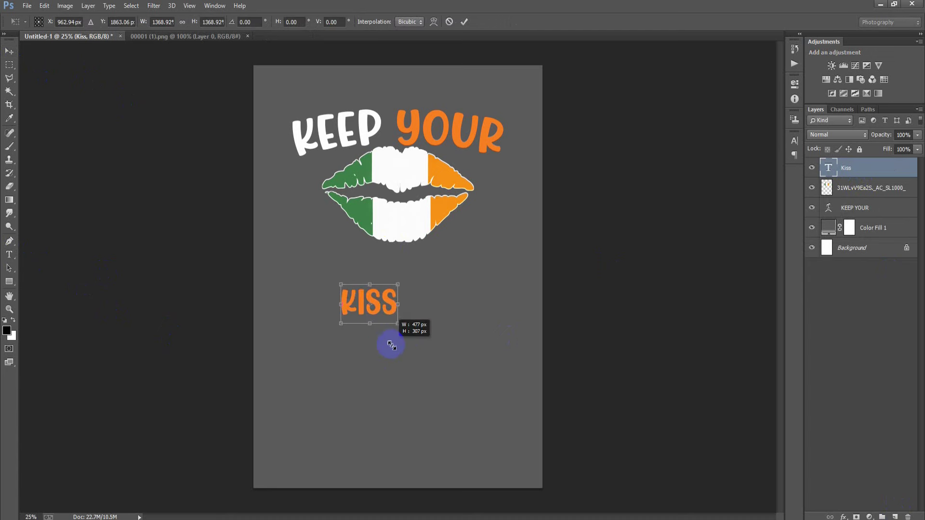
{"action": "left_click", "coordinate": [464, 21]}
Set the Kiss text to the Bosskuy font in white.
{"action": "left_click", "coordinate": [794, 141]}
{"action": "left_click", "coordinate": [710, 148]}
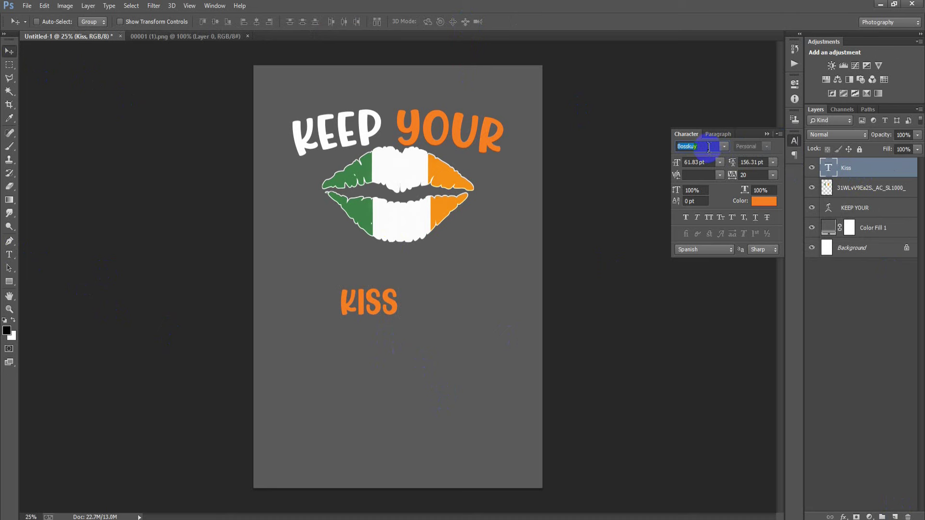
{"action": "key", "text": "Return"}
{"action": "left_click", "coordinate": [764, 201]}
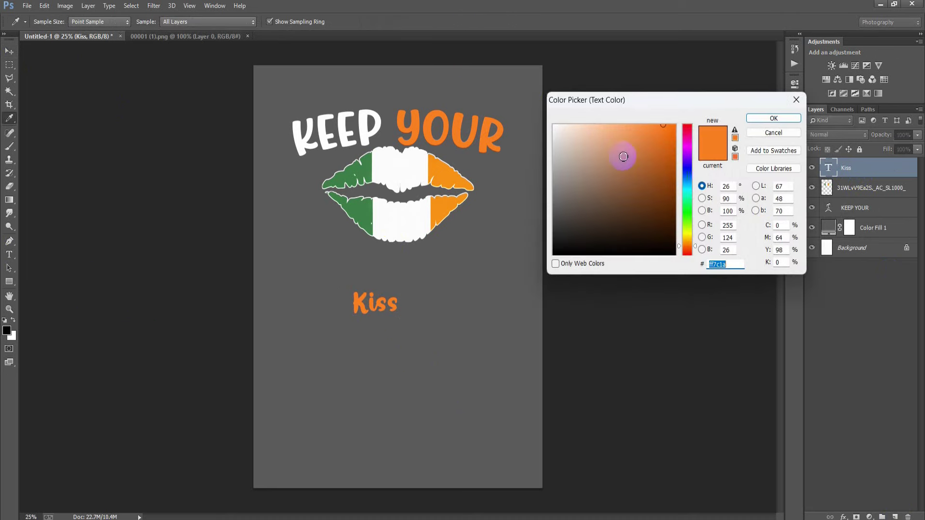
{"action": "left_click", "coordinate": [554, 126]}
{"action": "left_click", "coordinate": [767, 119]}
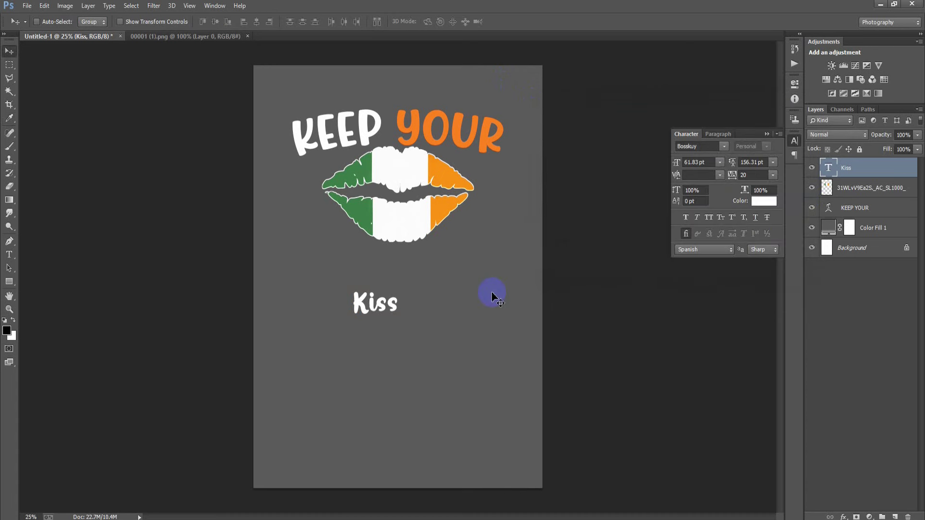
Scale Kiss to about 184% and move it over the bottom of the lips.
{"action": "key", "text": "ctrl+t"}
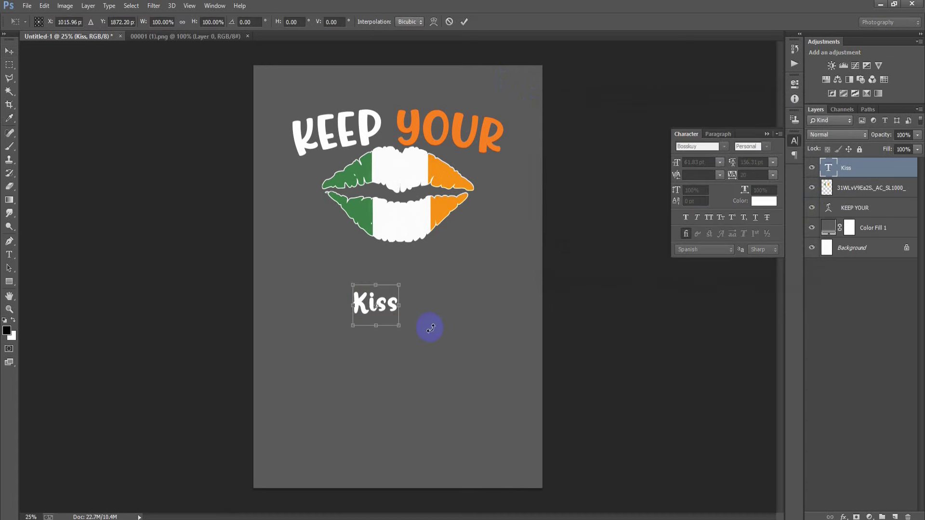
{"action": "left_click_drag", "start_coordinate": [405, 330], "coordinate": [426, 349]}
{"action": "mouse_move", "coordinate": [392, 321]}
{"action": "left_mouse_down"}
{"action": "mouse_move", "coordinate": [426, 274]}
{"action": "mouse_move", "coordinate": [418, 271]}
{"action": "left_mouse_up"}
{"action": "left_click_drag", "start_coordinate": [447, 297], "coordinate": [423, 276]}
{"action": "left_click", "coordinate": [464, 22]}
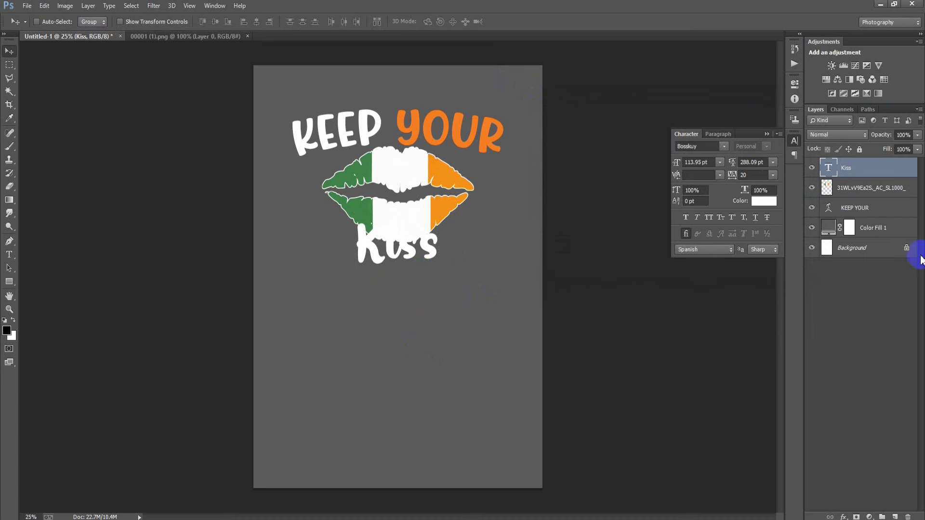
{"action": "left_click", "coordinate": [850, 248], "text": "ctrl"}
Centre Kiss horizontally on the page.
{"action": "left_click", "coordinate": [257, 22]}
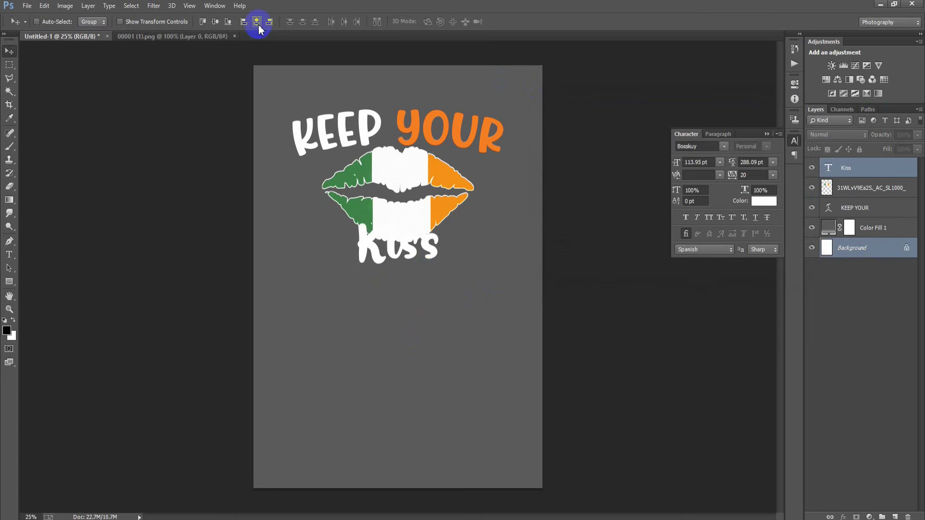
{"action": "left_click", "coordinate": [854, 169]}
{"action": "left_click", "coordinate": [767, 135]}
Delete the lip pixels under an expanded Kiss selection, then paste the I'M HERE FOR THE line.
{"action": "left_click", "coordinate": [812, 168]}
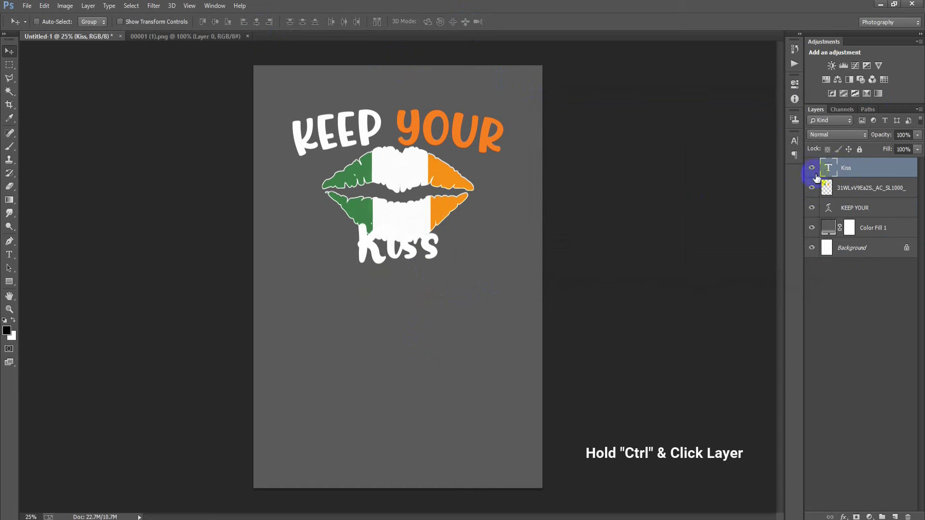
{"action": "left_click", "coordinate": [829, 169], "text": "ctrl"}
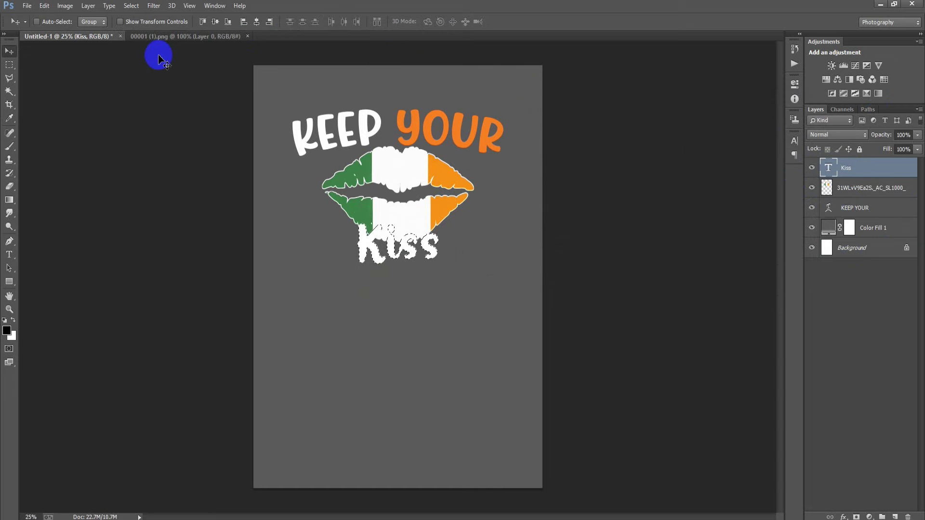
{"action": "left_click", "coordinate": [131, 5]}
{"action": "mouse_move", "coordinate": [184, 160]}
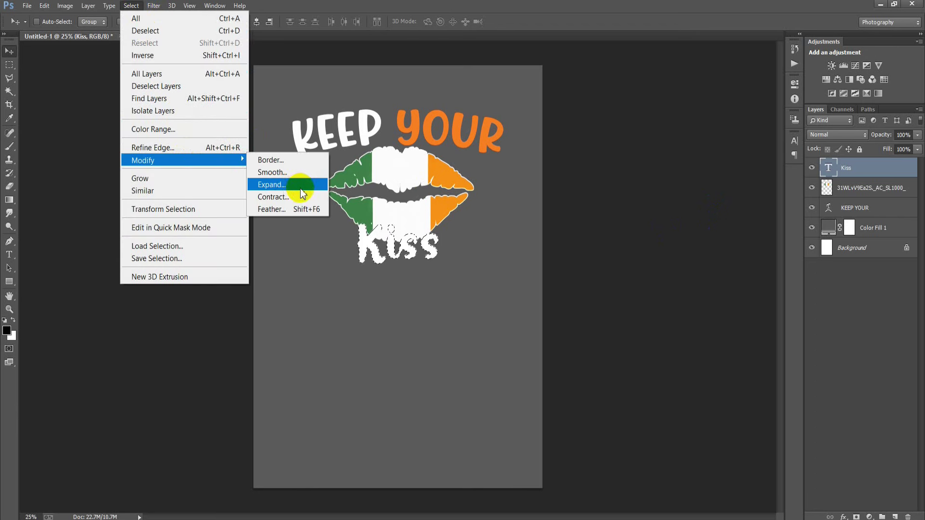
{"action": "left_click", "coordinate": [297, 185]}
{"action": "left_click", "coordinate": [505, 182]}
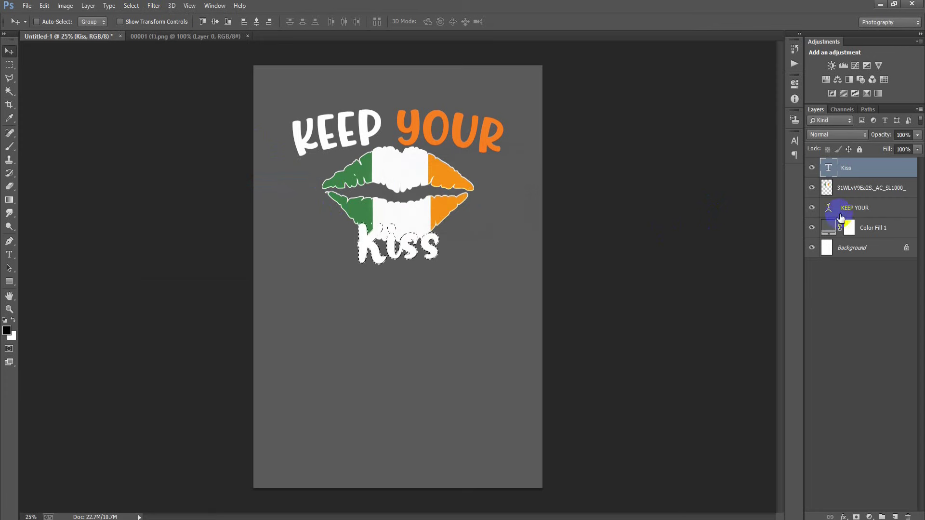
{"action": "left_click", "coordinate": [851, 189]}
{"action": "left_click", "coordinate": [812, 188]}
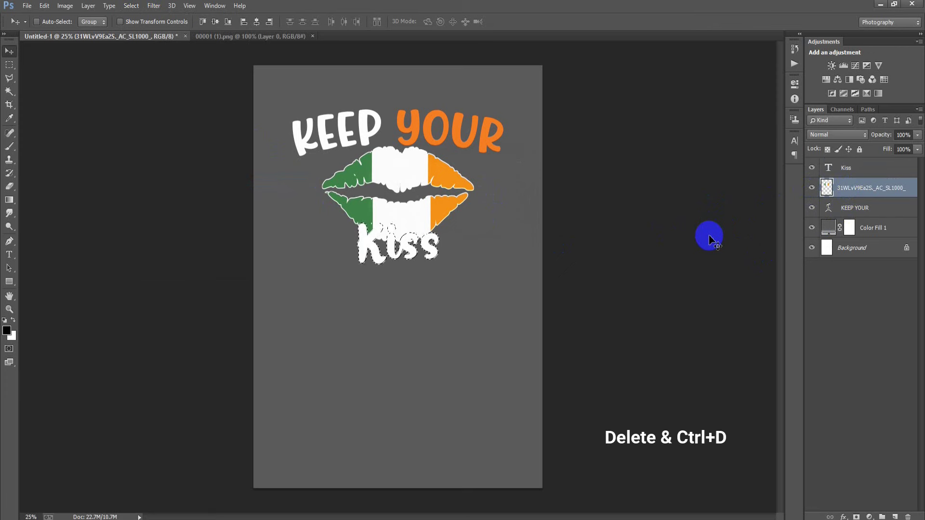
{"action": "key", "text": "Delete"}
{"action": "key", "text": "ctrl+d"}
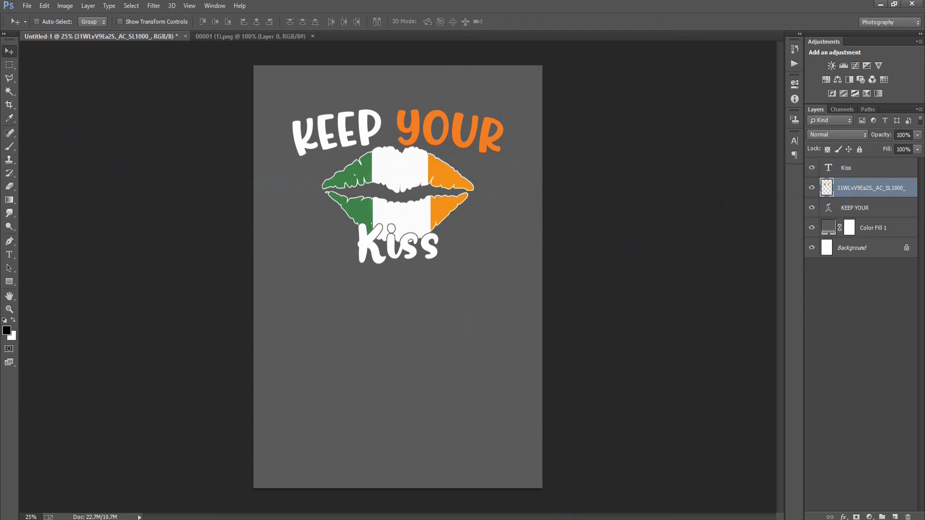
{"action": "key", "text": "ctrl+v"}
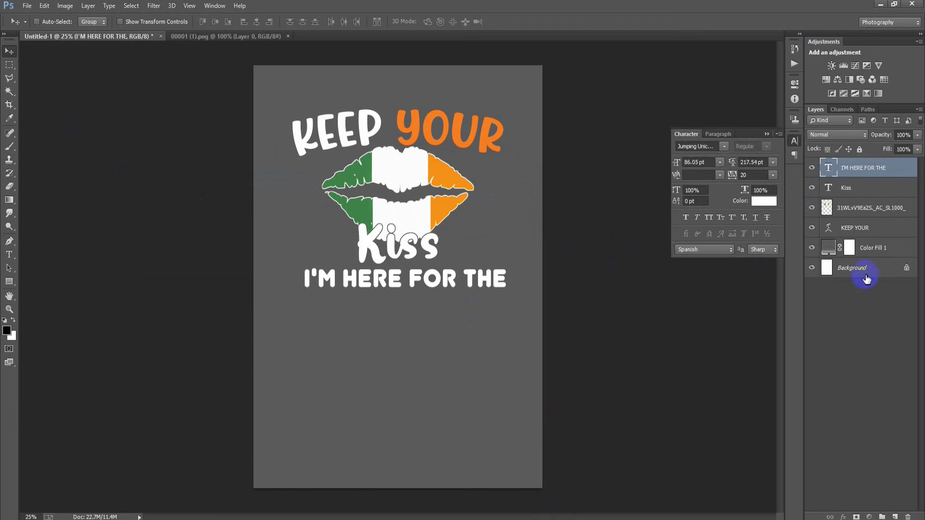
Add the word BEER as an enlarged text layer below I'M HERE FOR THE.
{"action": "left_click", "coordinate": [851, 233]}
{"action": "left_click", "coordinate": [895, 516]}
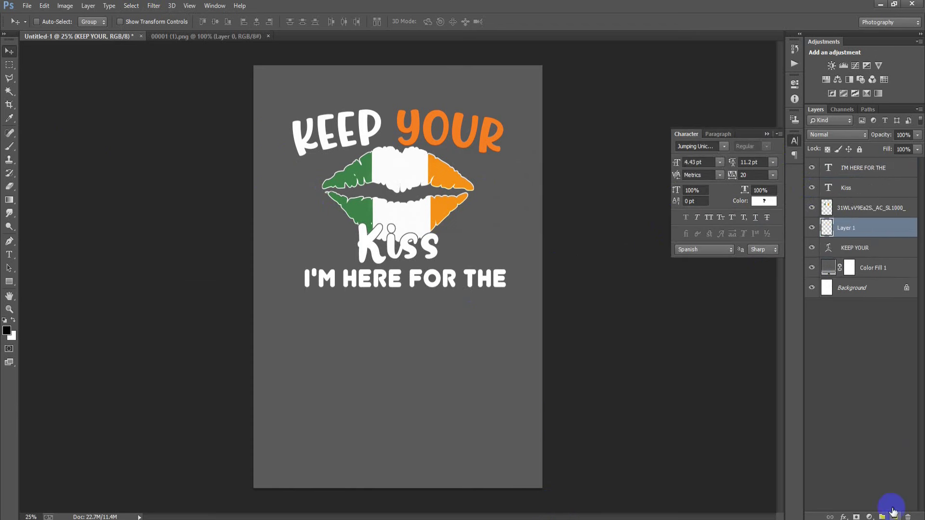
{"action": "left_click", "coordinate": [9, 254]}
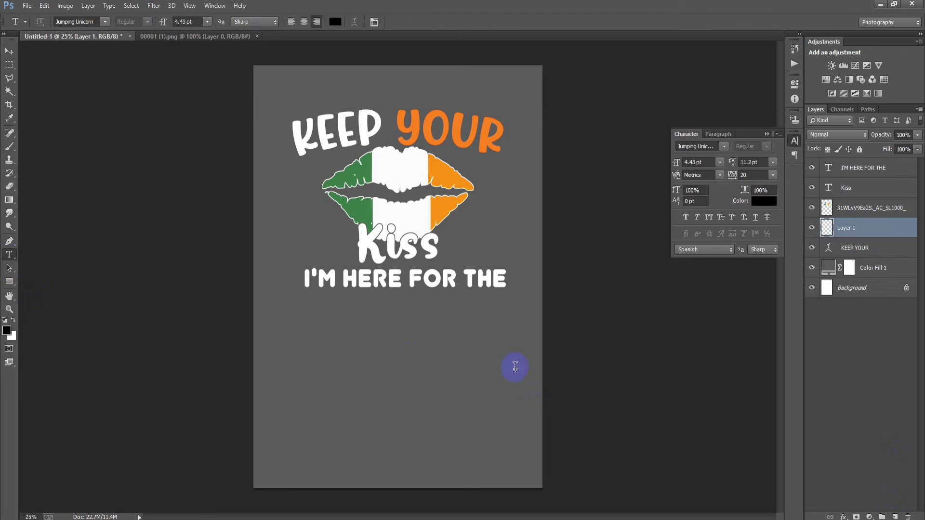
{"action": "left_click", "coordinate": [411, 332]}
{"action": "left_click", "coordinate": [8, 53]}
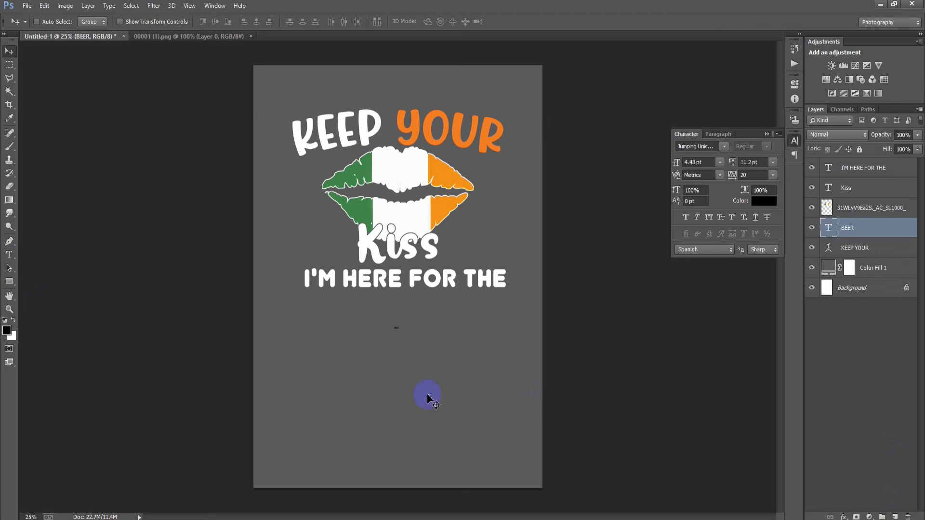
{"action": "key", "text": "ctrl+t"}
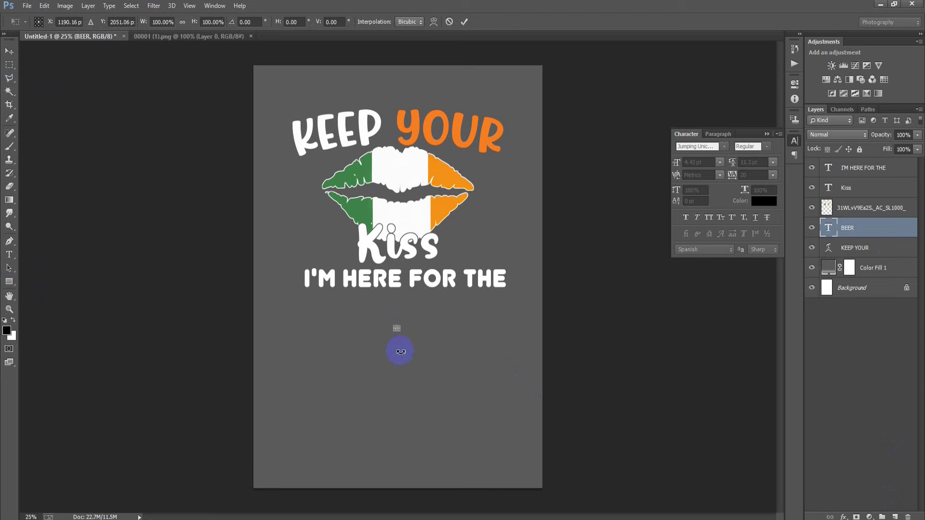
{"action": "left_click_drag", "start_coordinate": [400, 334], "coordinate": [462, 391]}
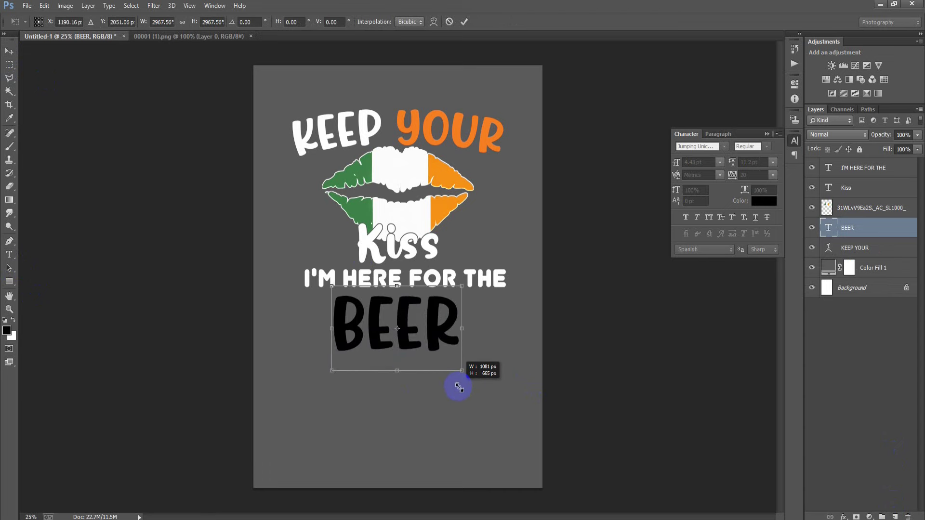
{"action": "left_click_drag", "start_coordinate": [434, 324], "coordinate": [440, 325]}
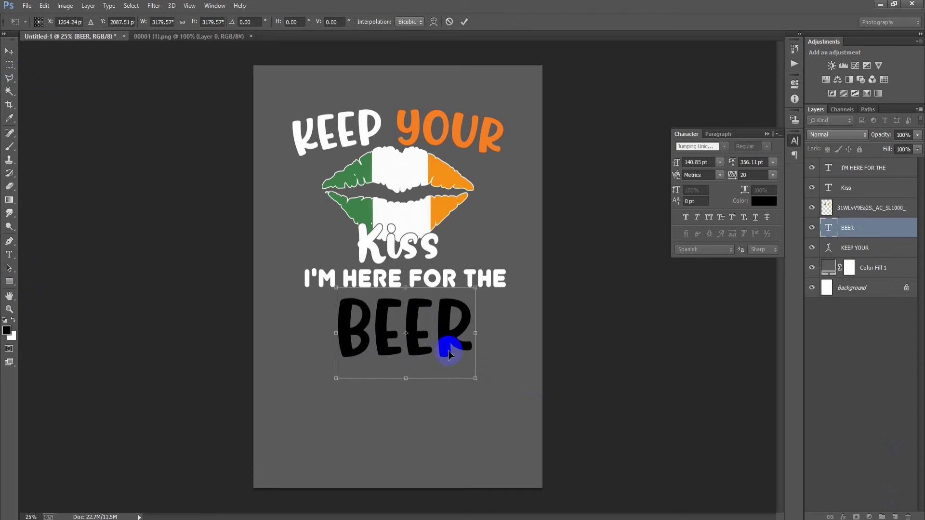
{"action": "left_click", "coordinate": [464, 22]}
Centre BEER horizontally on the page and nudge it up slightly.
{"action": "left_click", "coordinate": [863, 288], "text": "ctrl"}
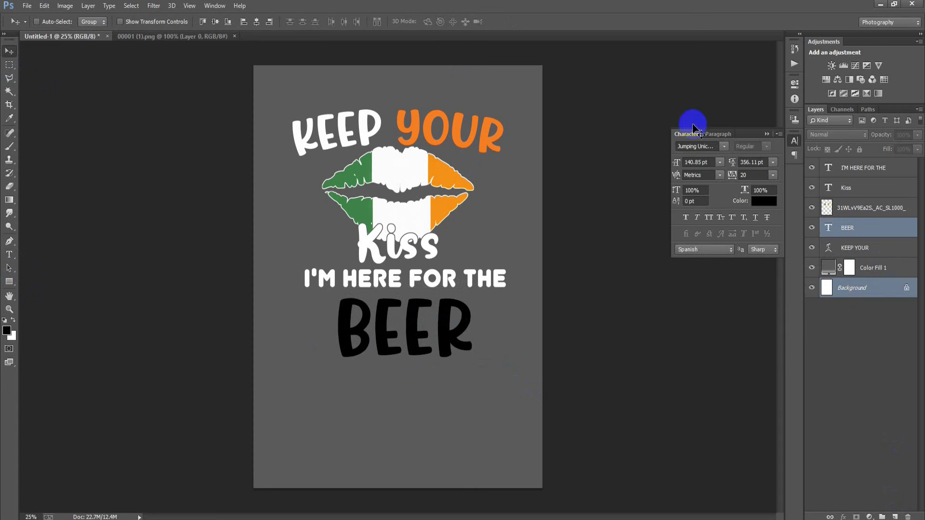
{"action": "left_click", "coordinate": [269, 24]}
{"action": "left_click", "coordinate": [862, 233]}
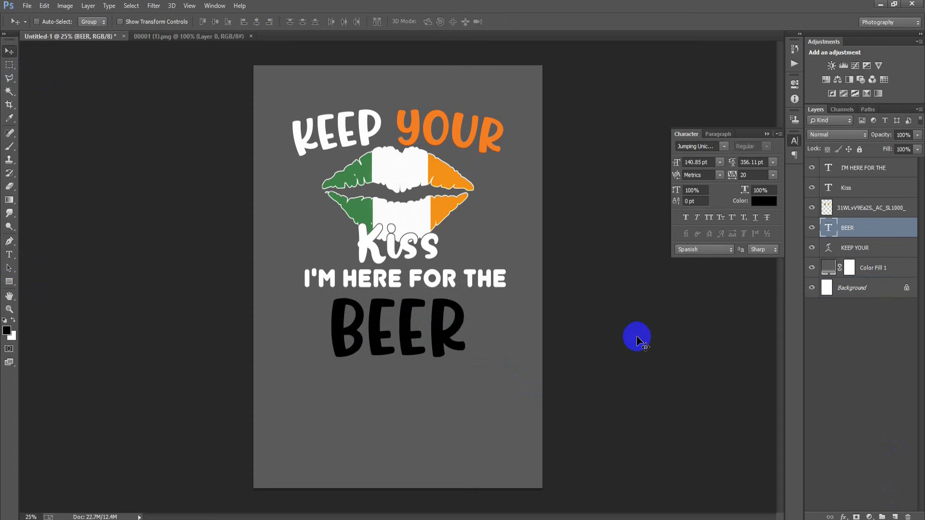
{"action": "key", "text": "Up"}
{"action": "key", "text": "Up"}
{"action": "key", "text": "Up"}
{"action": "key", "text": "Up"}
{"action": "key", "text": "Up"}
{"action": "key", "text": "Up"}
{"action": "key", "text": "Up"}
{"action": "key", "text": "Up"}
{"action": "key", "text": "Up"}
{"action": "key", "text": "Up"}
{"action": "key", "text": "Up"}
{"action": "key", "text": "Up"}
{"action": "key", "text": "Up"}
{"action": "key", "text": "Up"}
{"action": "key", "text": "Up"}
{"action": "key", "text": "Up"}
{"action": "key", "text": "Up"}
{"action": "key", "text": "Up"}
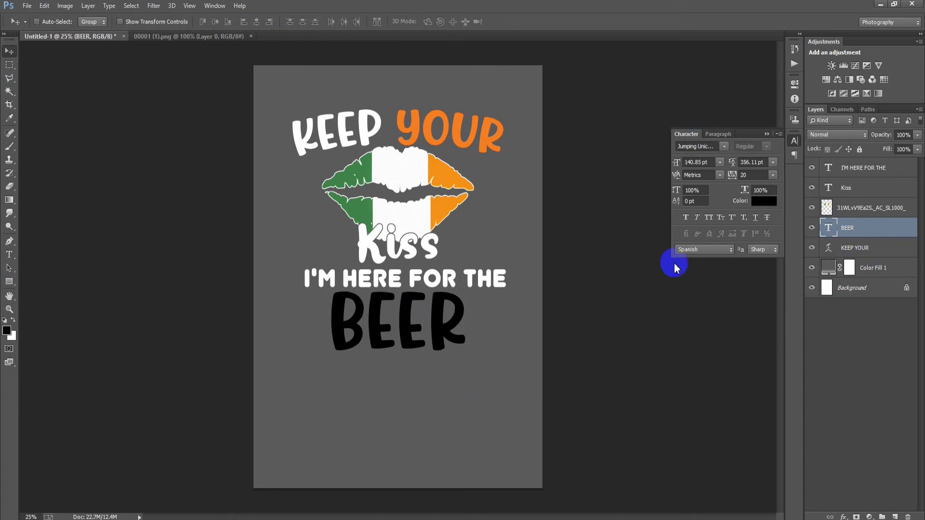
Colour BEER with the orange sampled from the lips.
{"action": "left_click", "coordinate": [760, 204]}
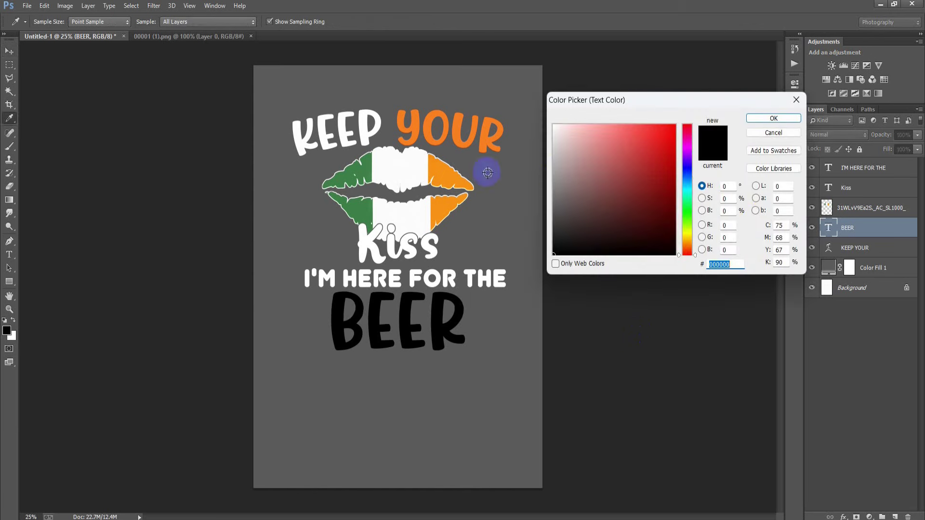
{"action": "left_click", "coordinate": [438, 174]}
{"action": "left_click", "coordinate": [774, 118]}
{"action": "key", "text": "v"}
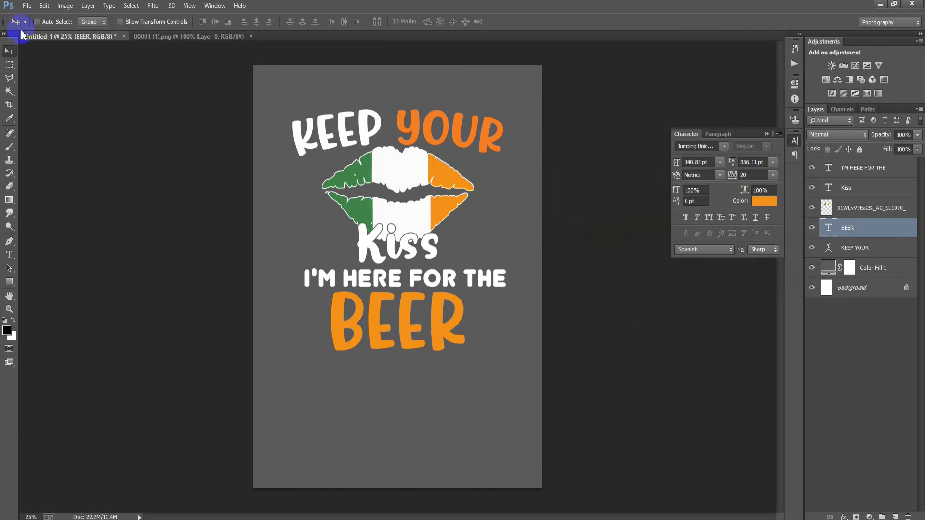
Open the 00001 (3) sticker sheet and dock it as a tab.
{"action": "left_click", "coordinate": [27, 6]}
{"action": "left_click", "coordinate": [38, 44]}
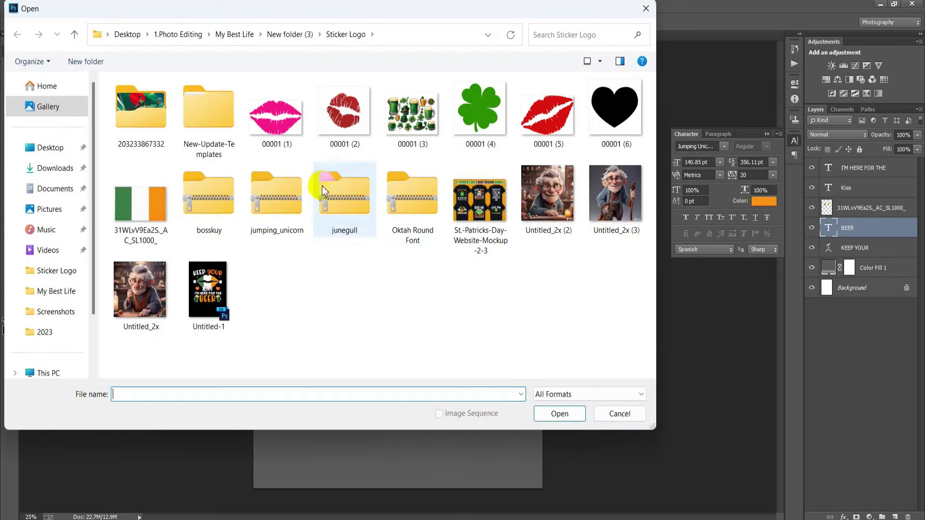
{"action": "left_click", "coordinate": [415, 147]}
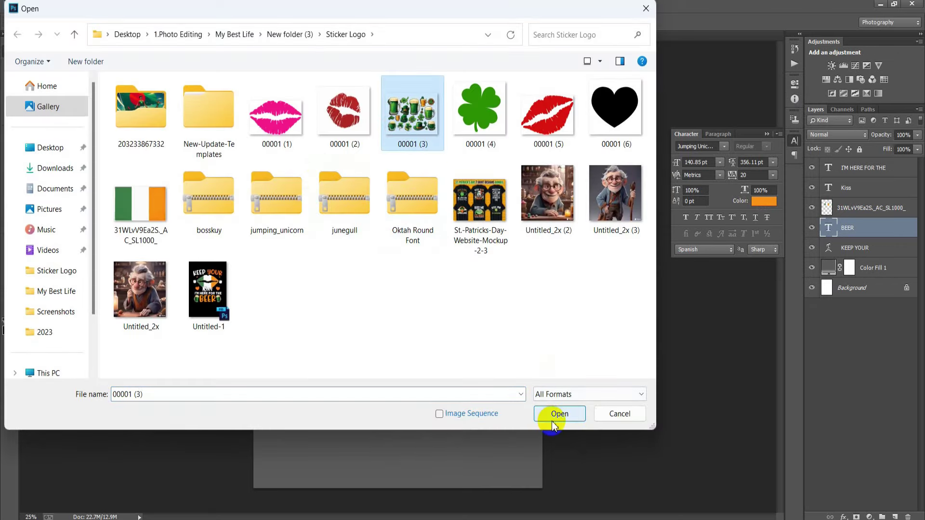
{"action": "left_click", "coordinate": [549, 415]}
{"action": "left_click_drag", "start_coordinate": [212, 47], "coordinate": [300, 34]}
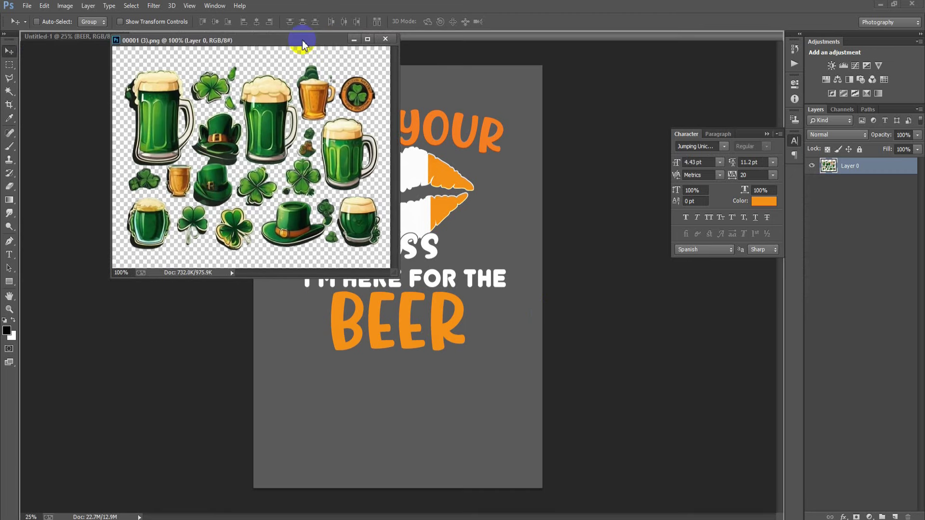
Trace one green beer mug, including its foam top, with the Polygonal Lasso.
{"action": "left_click", "coordinate": [10, 78]}
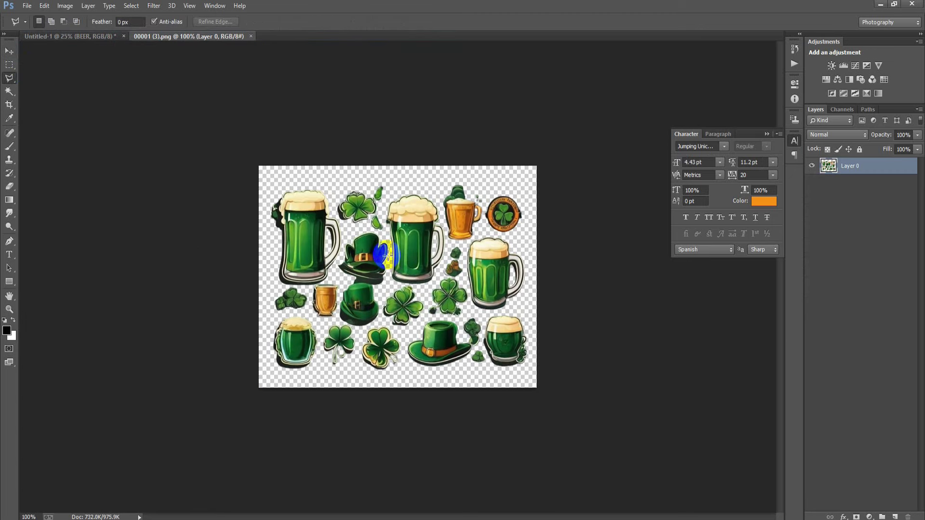
{"action": "left_click", "coordinate": [381, 210]}
{"action": "left_click", "coordinate": [391, 278]}
{"action": "left_click", "coordinate": [414, 286]}
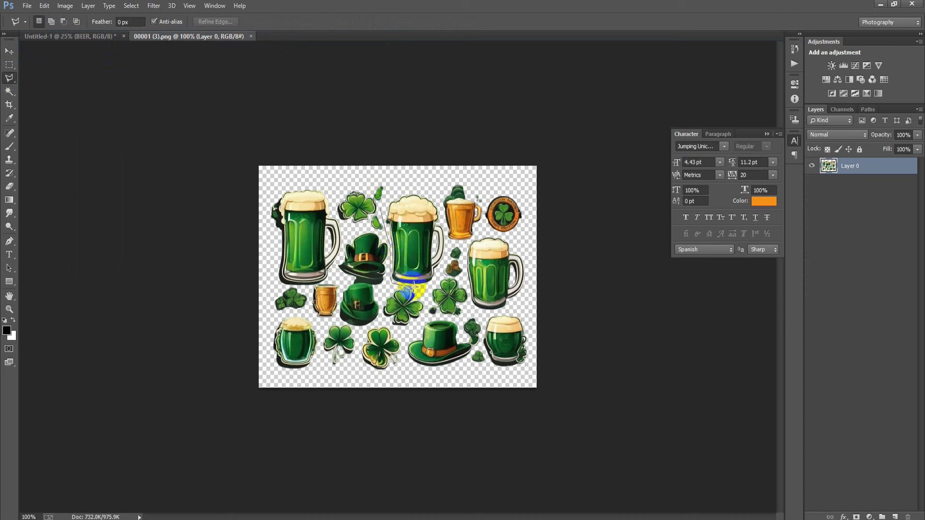
{"action": "left_click", "coordinate": [443, 260]}
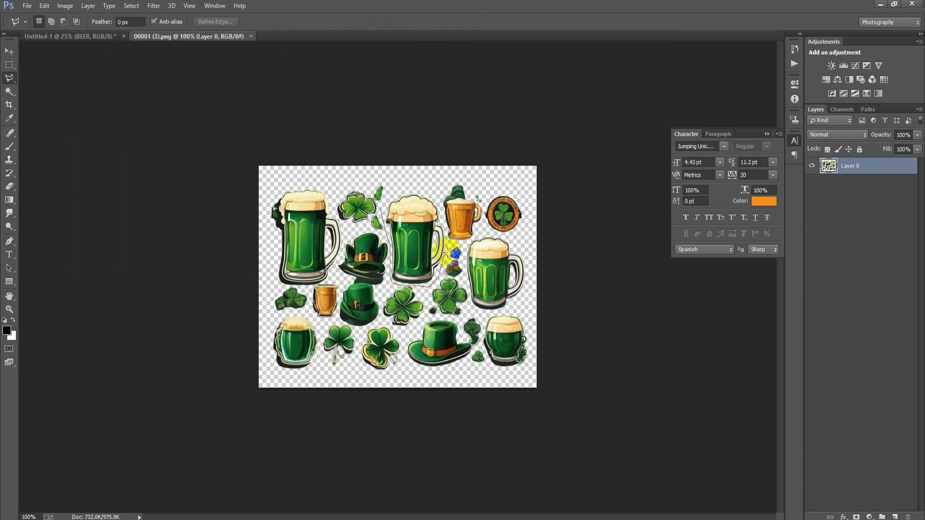
{"action": "left_click", "coordinate": [445, 212]}
{"action": "left_click", "coordinate": [437, 188]}
{"action": "left_click", "coordinate": [391, 194]}
{"action": "left_click", "coordinate": [385, 210]}
{"action": "double_click", "coordinate": [385, 209]}
{"action": "left_click", "coordinate": [9, 51]}
Bring the lassoed mug into the poster, enlarge it, and position it right of BEER.
{"action": "left_click_drag", "start_coordinate": [362, 233], "coordinate": [484, 349]}
{"action": "key", "text": "ctrl+t"}
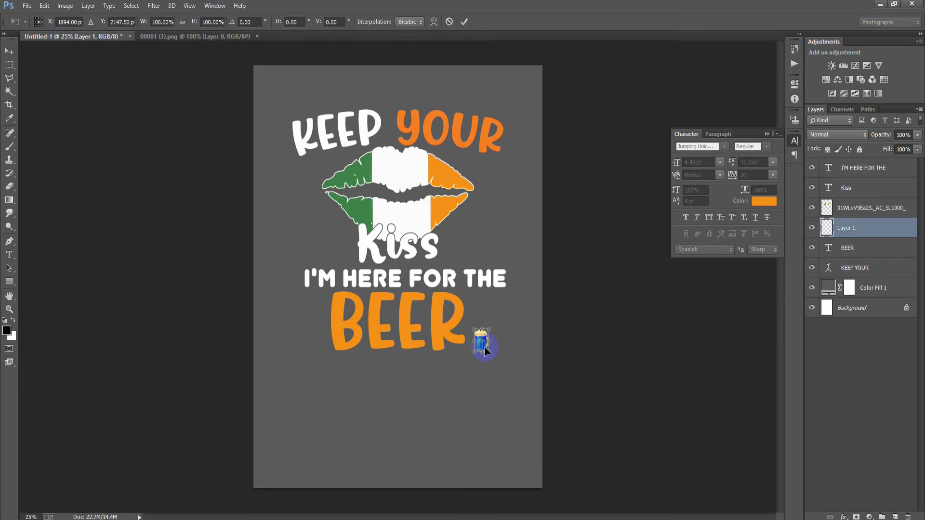
{"action": "mouse_move", "coordinate": [490, 358]}
{"action": "left_mouse_down"}
{"action": "mouse_move", "coordinate": [506, 387]}
{"action": "mouse_move", "coordinate": [491, 354]}
{"action": "mouse_move", "coordinate": [509, 348]}
{"action": "left_mouse_up"}
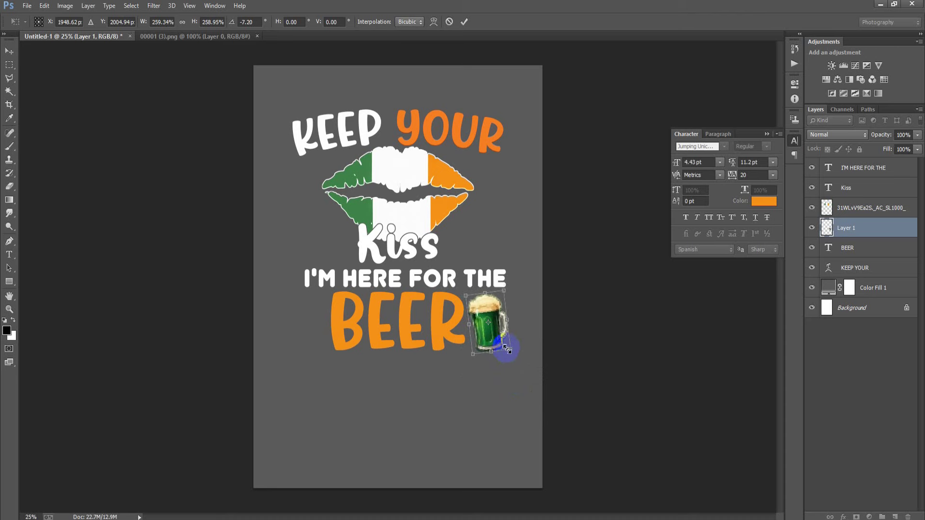
{"action": "left_click", "coordinate": [464, 22]}
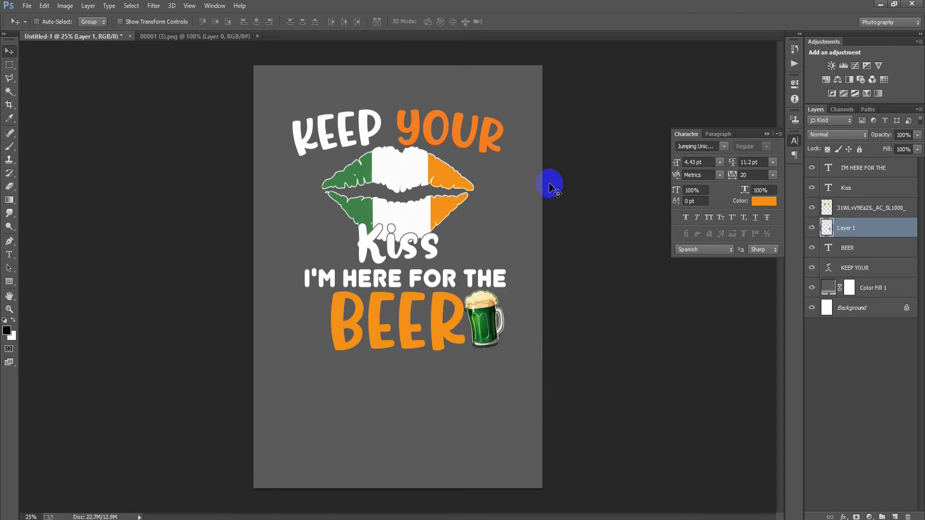
{"action": "key", "text": "shift+Right"}
{"action": "key", "text": "shift+Right"}
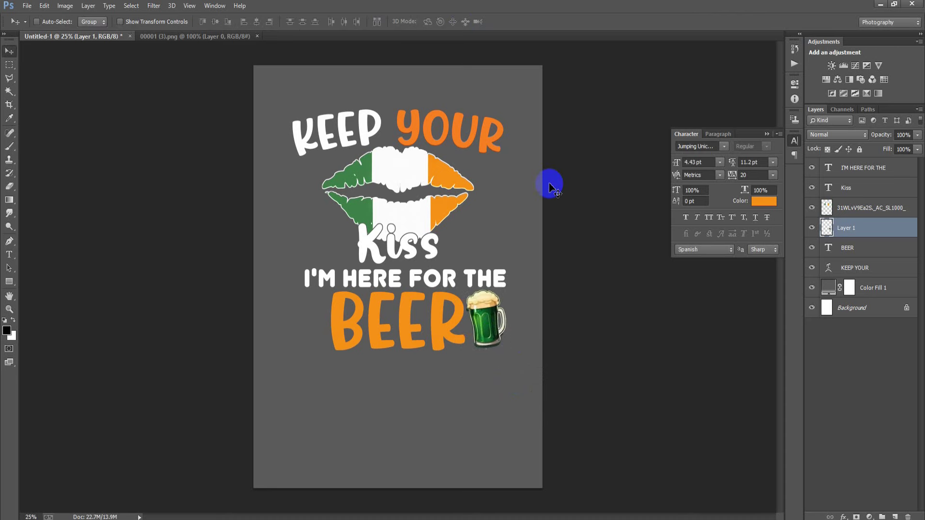
{"action": "key", "text": "shift+Right"}
{"action": "key", "text": "shift+Right"}
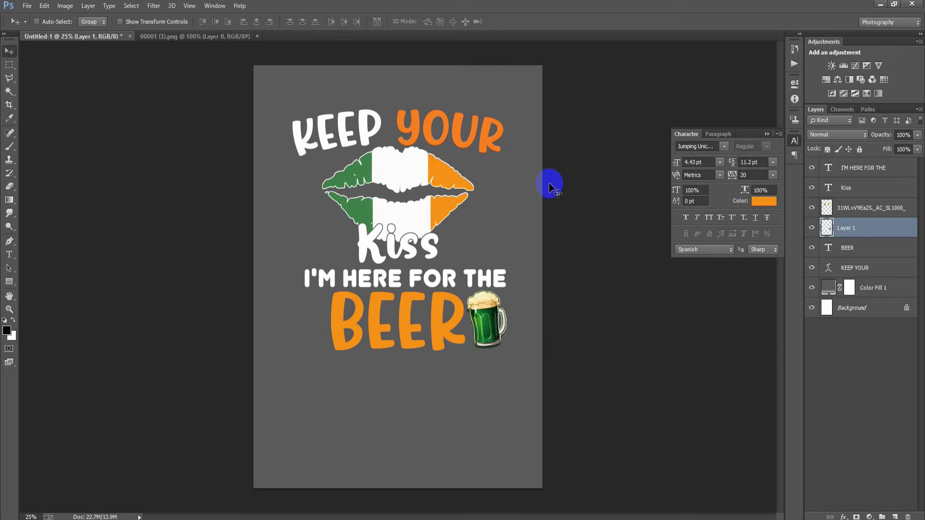
Duplicate the mug to the left of BEER and flip it horizontally.
{"action": "left_click_drag", "start_coordinate": [482, 319], "coordinate": [309, 319]}
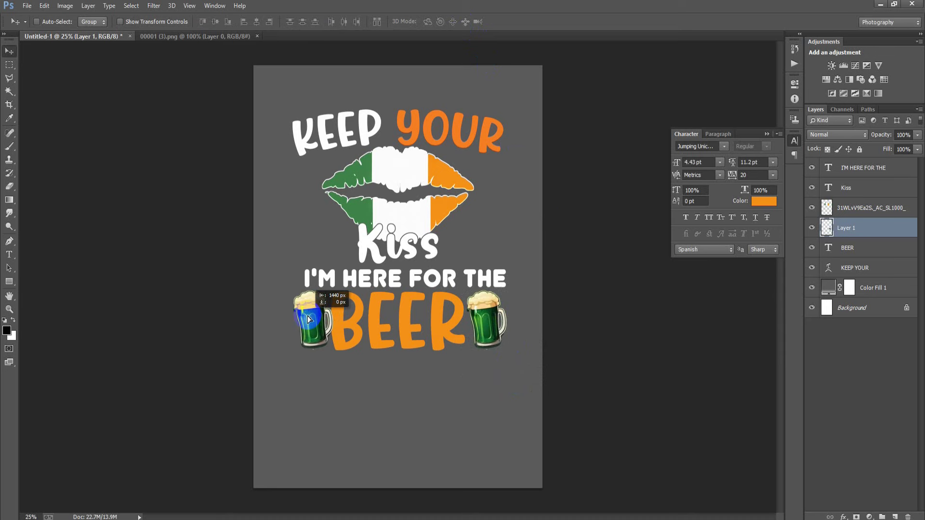
{"action": "key", "text": "ctrl+t"}
{"action": "right_click", "coordinate": [309, 318]}
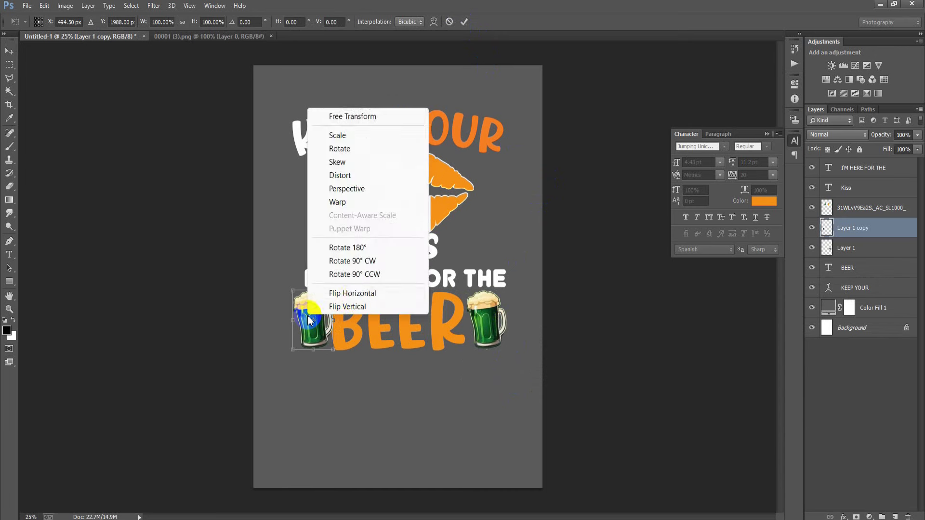
{"action": "left_click", "coordinate": [338, 294]}
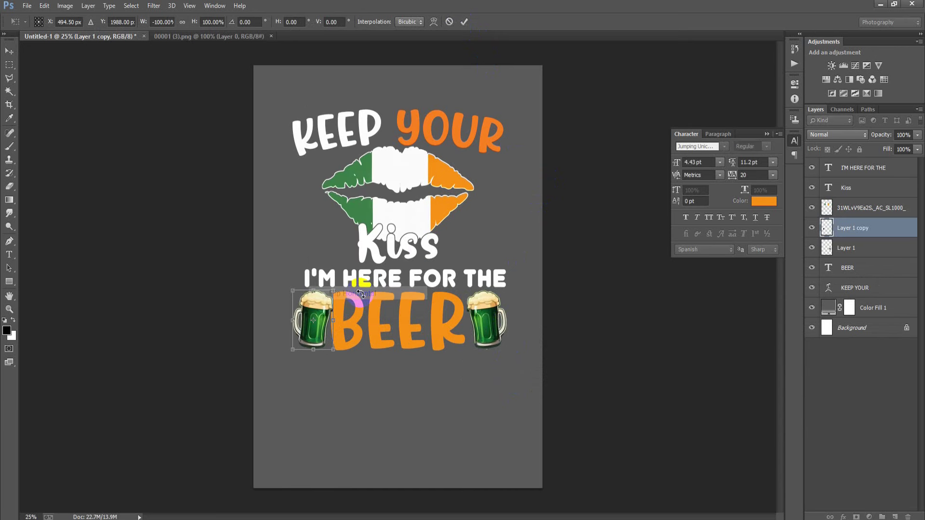
{"action": "left_click", "coordinate": [465, 22]}
{"action": "key", "text": "Left"}
{"action": "key", "text": "Left"}
{"action": "key", "text": "Left"}
{"action": "key", "text": "Left"}
{"action": "key", "text": "Left"}
{"action": "key", "text": "Left"}
{"action": "key", "text": "Left"}
{"action": "key", "text": "Left"}
{"action": "key", "text": "Left"}
{"action": "key", "text": "Left"}
{"action": "key", "text": "Left"}
{"action": "key", "text": "Left"}
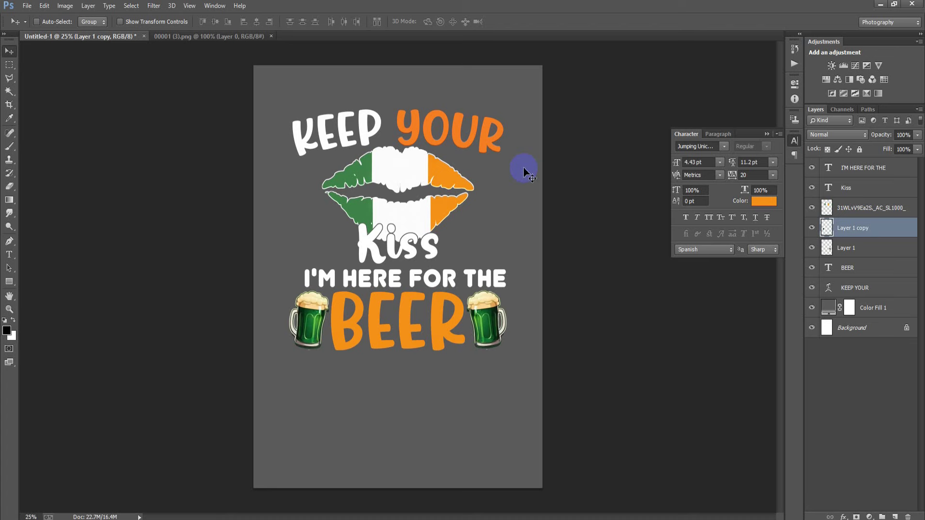
Nudge BEER and both mugs together into their final position.
{"action": "left_click", "coordinate": [871, 276], "text": "shift"}
{"action": "key", "text": "Right"}
{"action": "key", "text": "Right"}
{"action": "key", "text": "Right"}
{"action": "key", "text": "Right"}
{"action": "key", "text": "Right"}
{"action": "key", "text": "Right"}
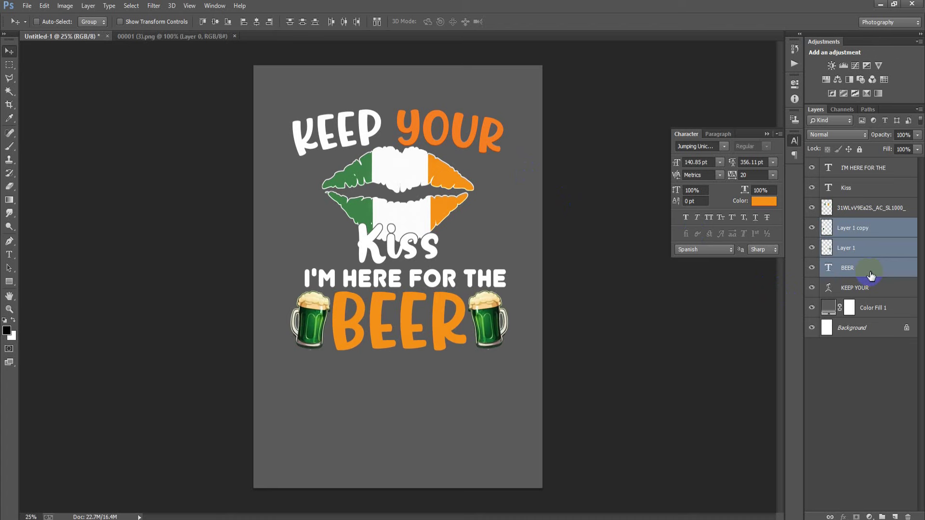
{"action": "key", "text": "Right"}
{"action": "key", "text": "Right"}
{"action": "key", "text": "Right"}
{"action": "key", "text": "Down"}
{"action": "key", "text": "Down"}
{"action": "key", "text": "Down"}
{"action": "key", "text": "Down"}
{"action": "key", "text": "Down"}
{"action": "key", "text": "Down"}
{"action": "key", "text": "Up"}
{"action": "key", "text": "Up"}
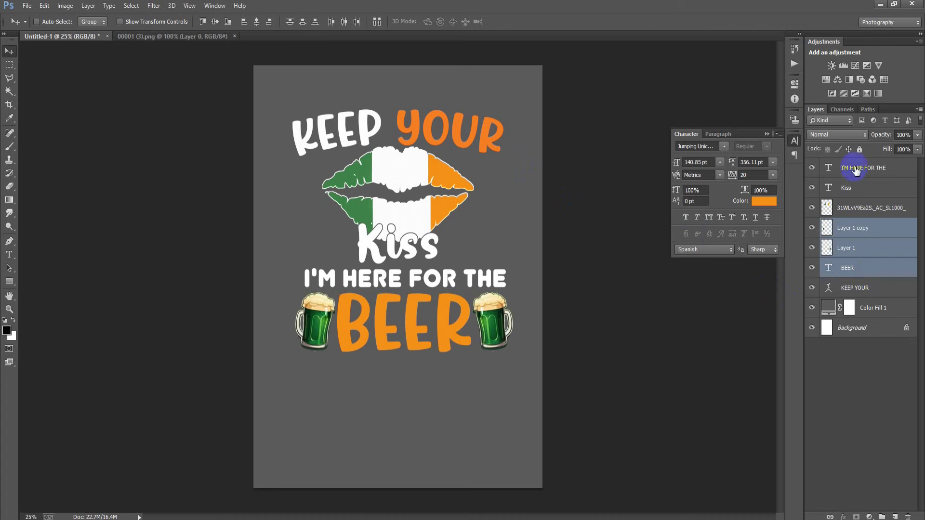
{"action": "left_click", "coordinate": [855, 168]}
{"action": "left_click", "coordinate": [27, 6]}
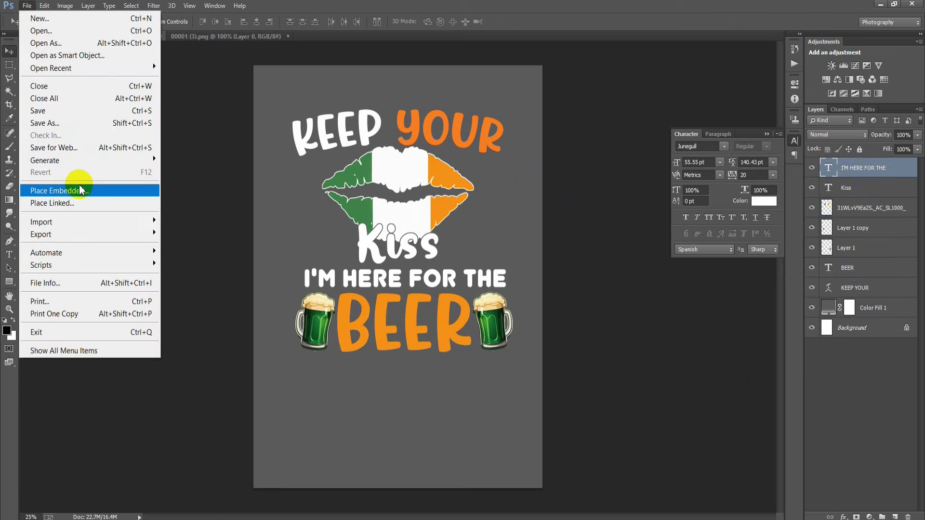
Place the 00001 (4) shamrock, shrink it, and move it left of the lips.
{"action": "left_click", "coordinate": [53, 201]}
{"action": "left_click", "coordinate": [491, 129]}
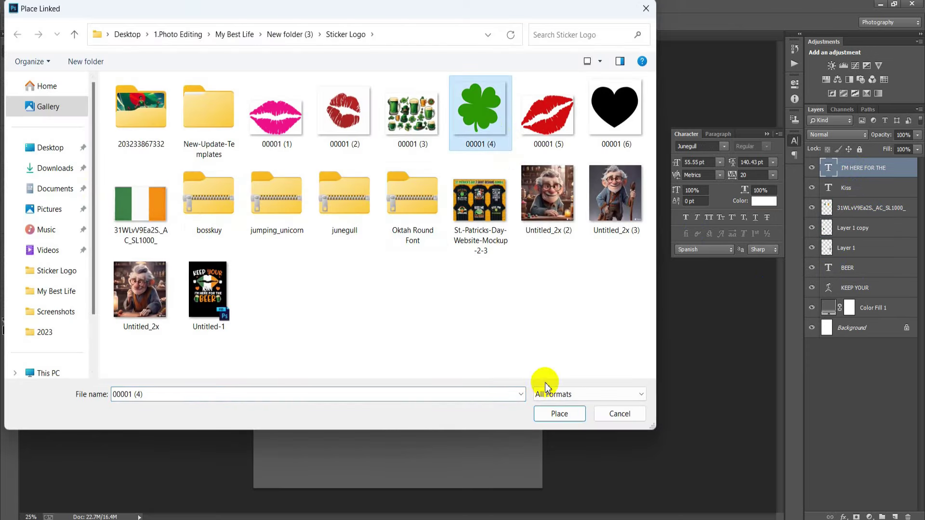
{"action": "left_click", "coordinate": [551, 413]}
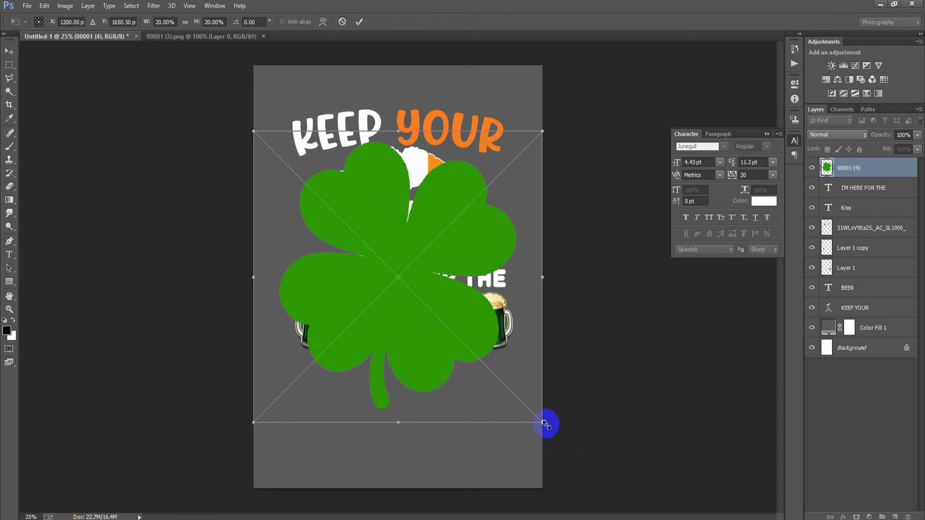
{"action": "left_click_drag", "start_coordinate": [543, 423], "coordinate": [433, 269]}
{"action": "left_click", "coordinate": [359, 21]}
{"action": "left_click_drag", "start_coordinate": [398, 279], "coordinate": [309, 197]}
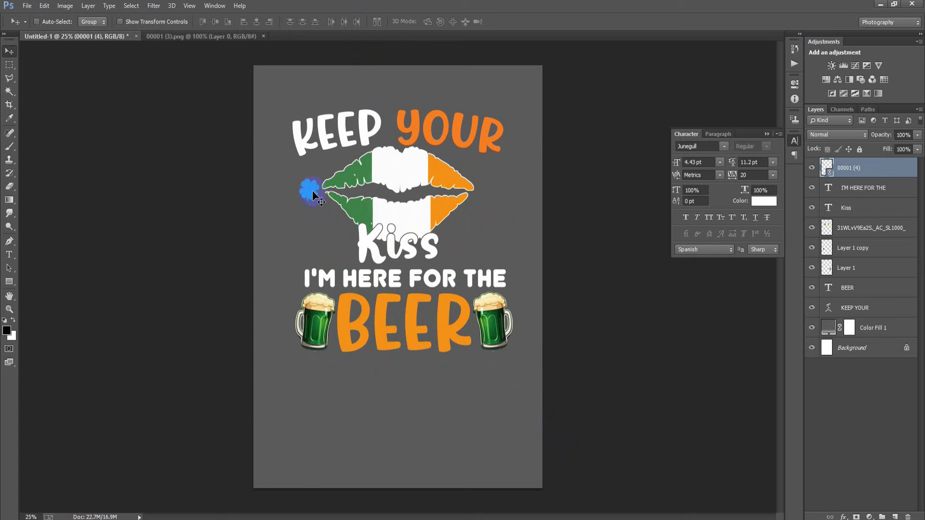
Rasterize the shamrock, make it white, and add a mirrored copy right of the lips.
{"action": "right_click", "coordinate": [855, 174]}
{"action": "left_click", "coordinate": [608, 231]}
{"action": "left_click", "coordinate": [13, 320]}
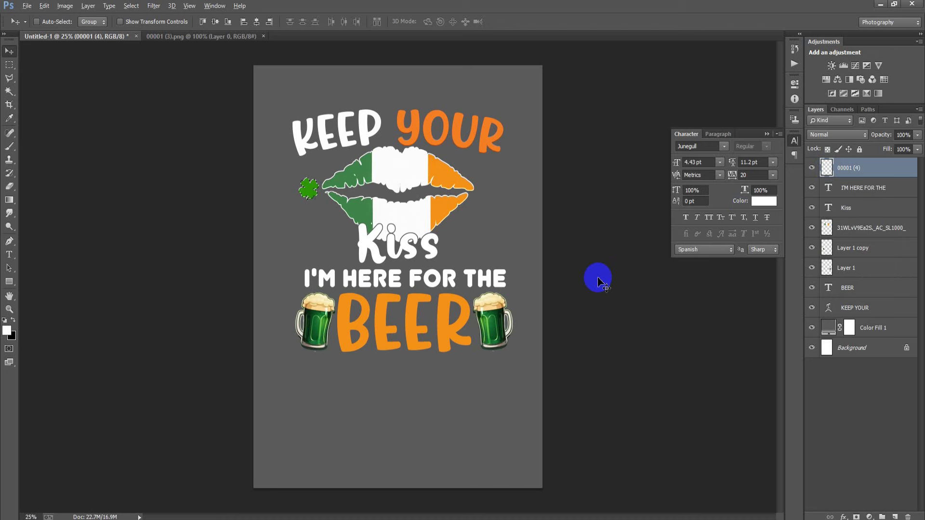
{"action": "left_click_drag", "start_coordinate": [309, 188], "coordinate": [486, 193]}
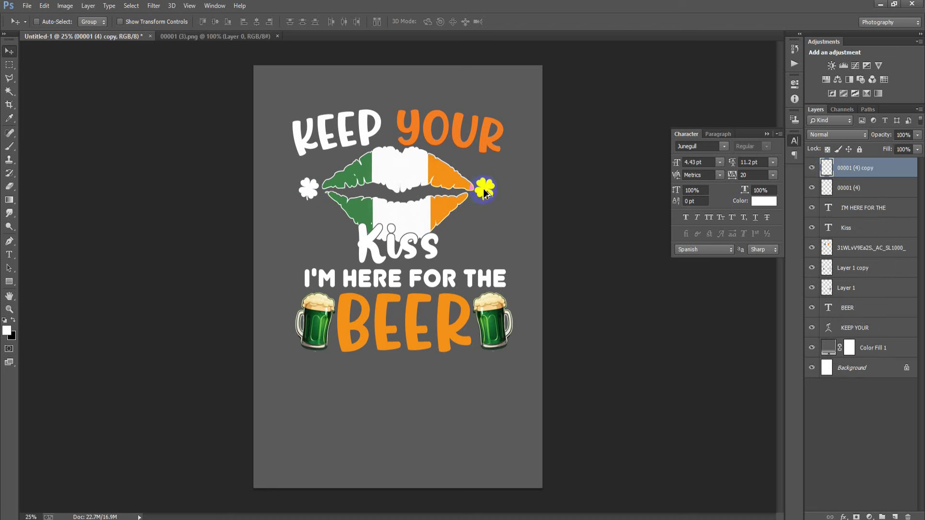
{"action": "key", "text": "ctrl+t"}
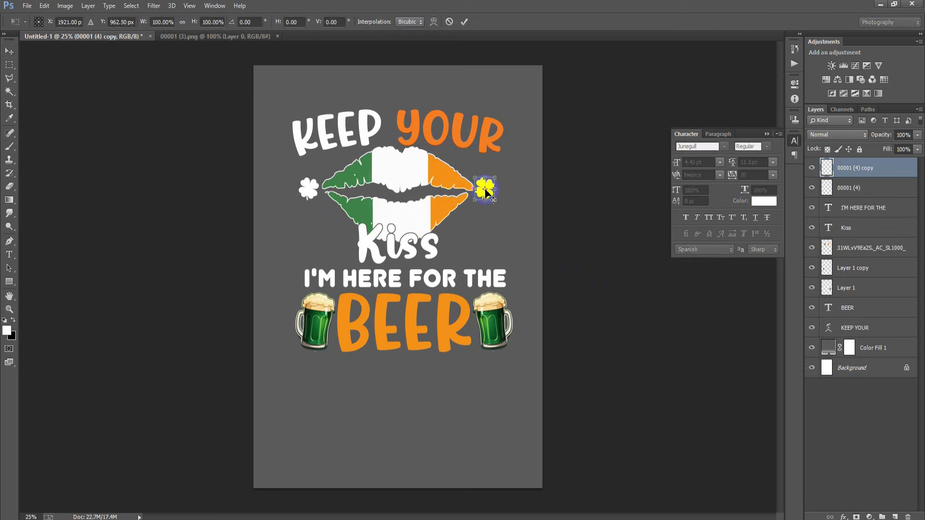
{"action": "right_click", "coordinate": [486, 192]}
{"action": "left_click", "coordinate": [535, 374]}
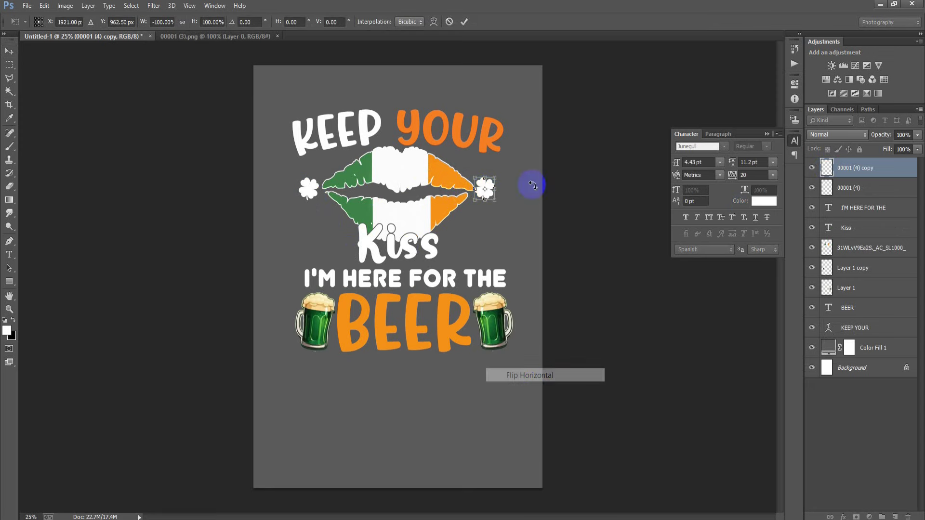
{"action": "left_click", "coordinate": [465, 22]}
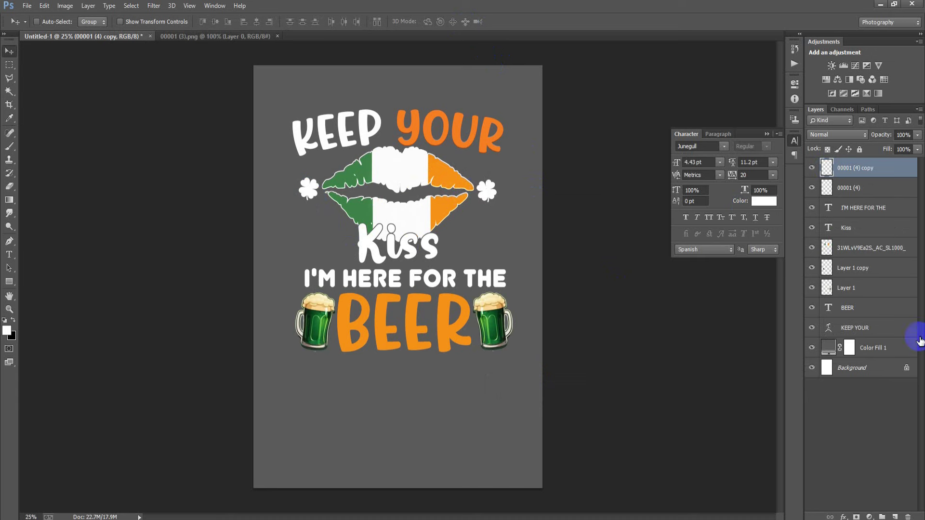
{"action": "left_click", "coordinate": [27, 6]}
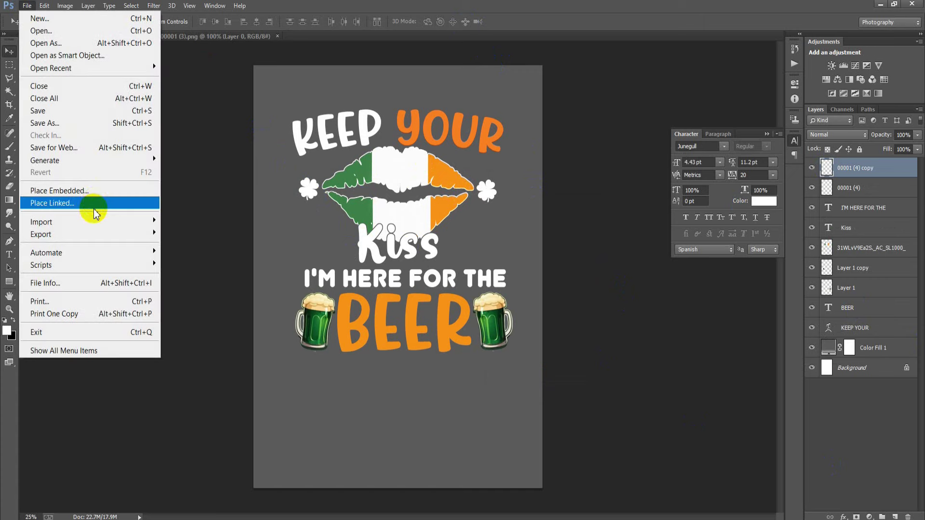
Place the heart file 00001 (6), shrink it, and position it beside Kiss.
{"action": "left_click", "coordinate": [72, 201]}
{"action": "left_click", "coordinate": [617, 122]}
{"action": "left_click", "coordinate": [554, 415]}
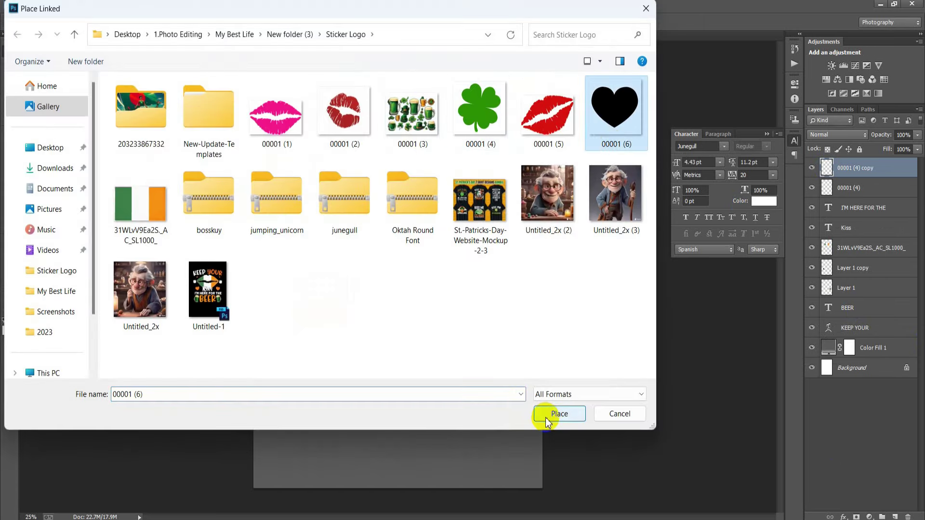
{"action": "mouse_move", "coordinate": [540, 431]}
{"action": "left_mouse_down"}
{"action": "mouse_move", "coordinate": [418, 278]}
{"action": "mouse_move", "coordinate": [417, 296]}
{"action": "mouse_move", "coordinate": [448, 323]}
{"action": "left_mouse_up"}
{"action": "left_click", "coordinate": [359, 21]}
{"action": "left_click_drag", "start_coordinate": [398, 272], "coordinate": [497, 244]}
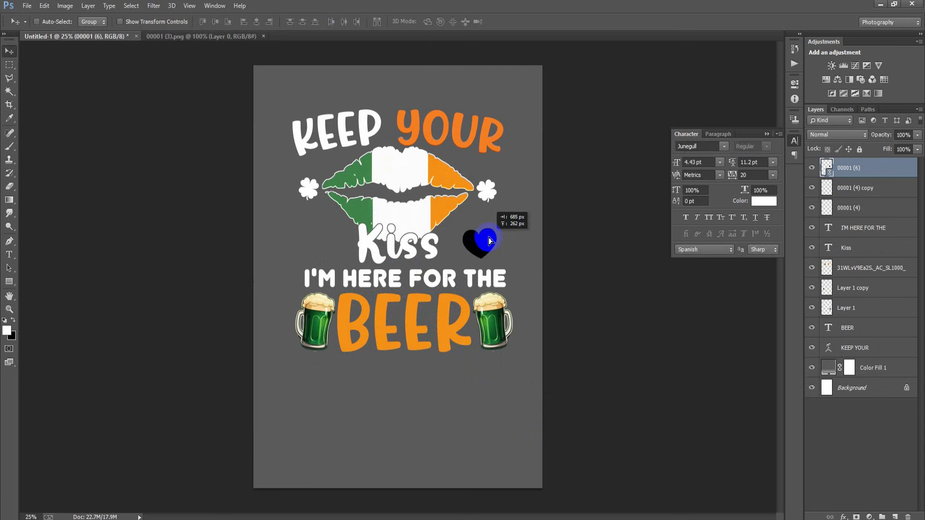
{"action": "left_click_drag", "start_coordinate": [498, 243], "coordinate": [487, 243]}
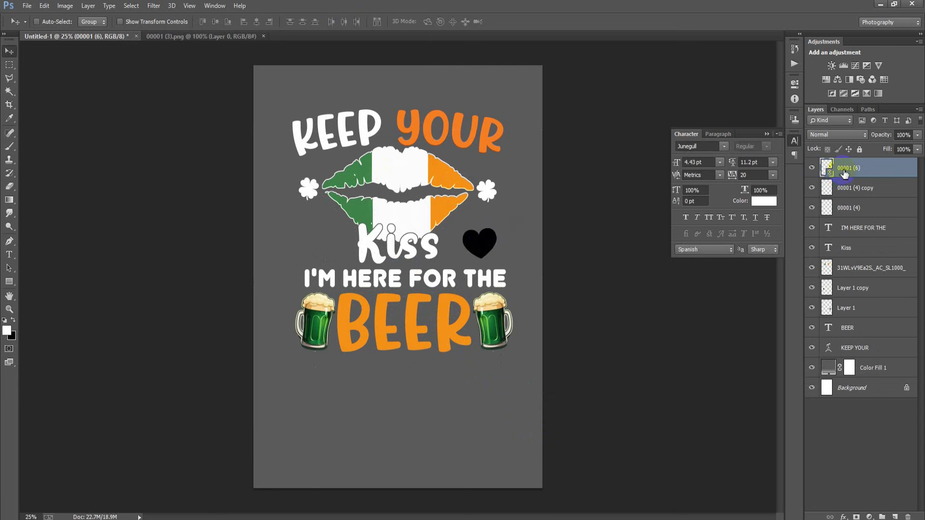
Rasterize the heart layer and fill the heart with orange sampled from the BEER lettering.
{"action": "right_click", "coordinate": [827, 169]}
{"action": "left_click", "coordinate": [627, 232]}
{"action": "left_click", "coordinate": [827, 168], "text": "ctrl"}
{"action": "left_click", "coordinate": [7, 332]}
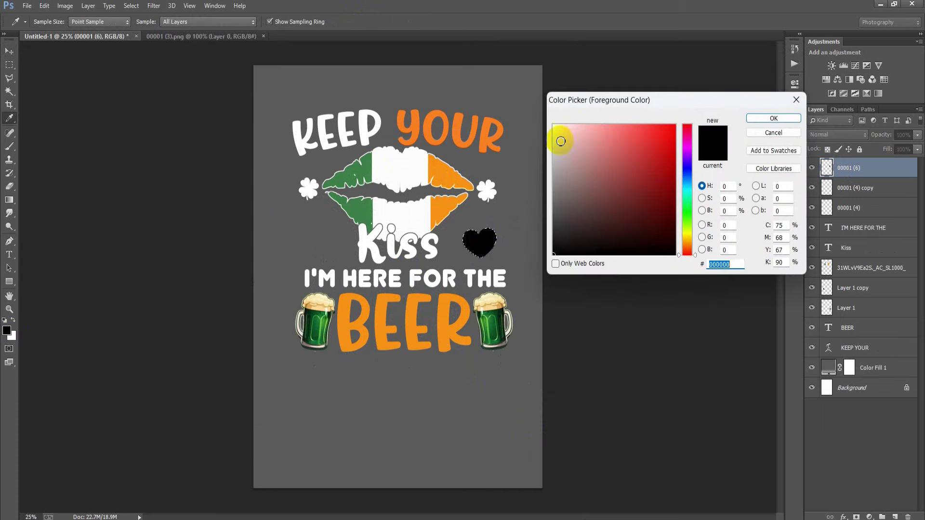
{"action": "left_click", "coordinate": [486, 144]}
{"action": "left_click", "coordinate": [774, 118]}
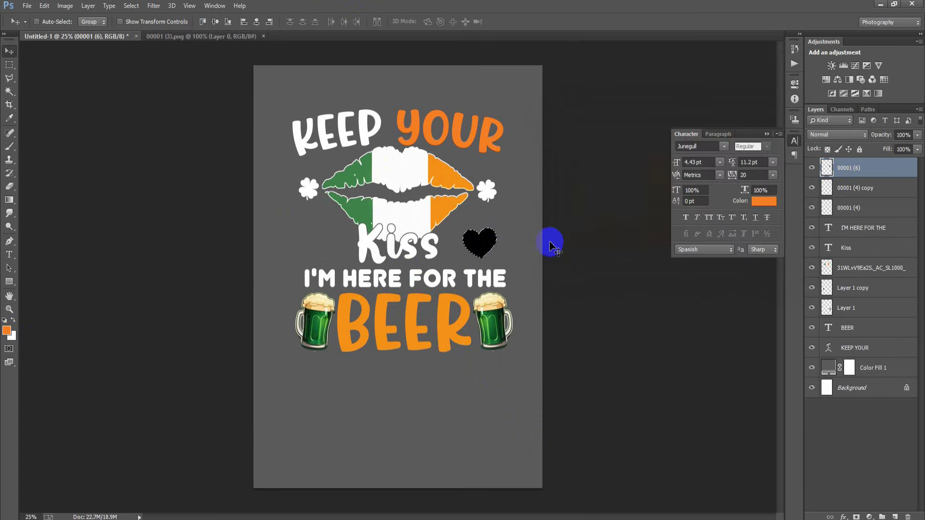
{"action": "key", "text": "alt+BackSpace"}
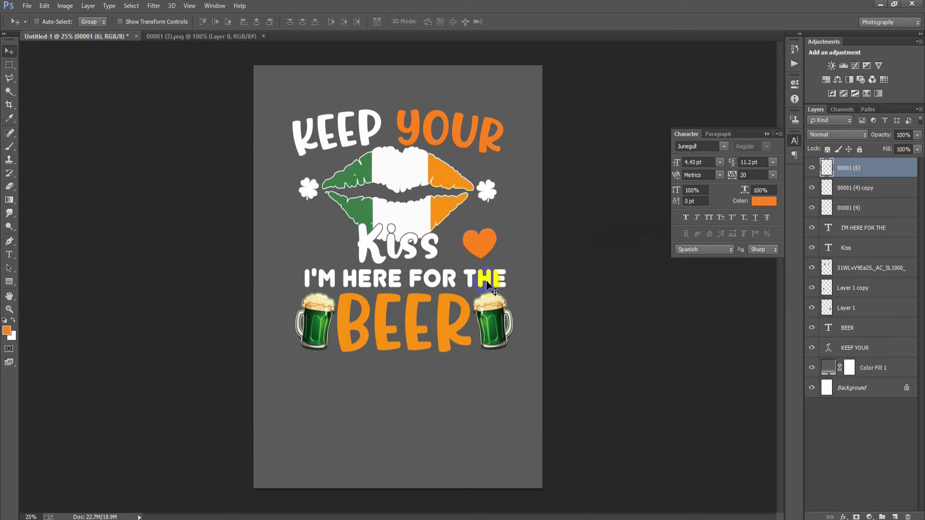
Add a tilted copy of the orange heart to the left of Kiss.
{"action": "mouse_move", "coordinate": [479, 251]}
{"action": "left_mouse_down"}
{"action": "mouse_move", "coordinate": [326, 256]}
{"action": "mouse_move", "coordinate": [353, 295]}
{"action": "left_mouse_up"}
{"action": "key", "text": "ctrl+t"}
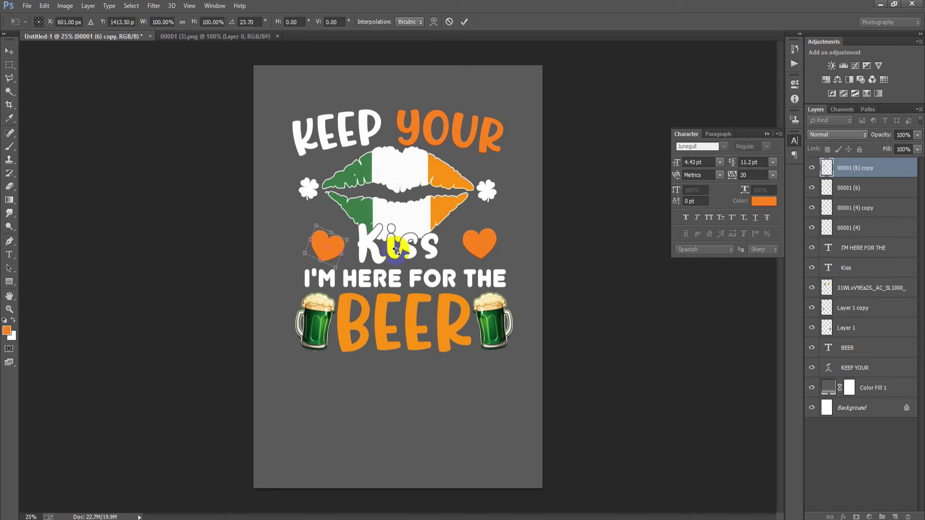
{"action": "left_click", "coordinate": [464, 22]}
Add a heart copy scaled to about 42% above the left clover.
{"action": "left_click_drag", "start_coordinate": [343, 280], "coordinate": [324, 169]}
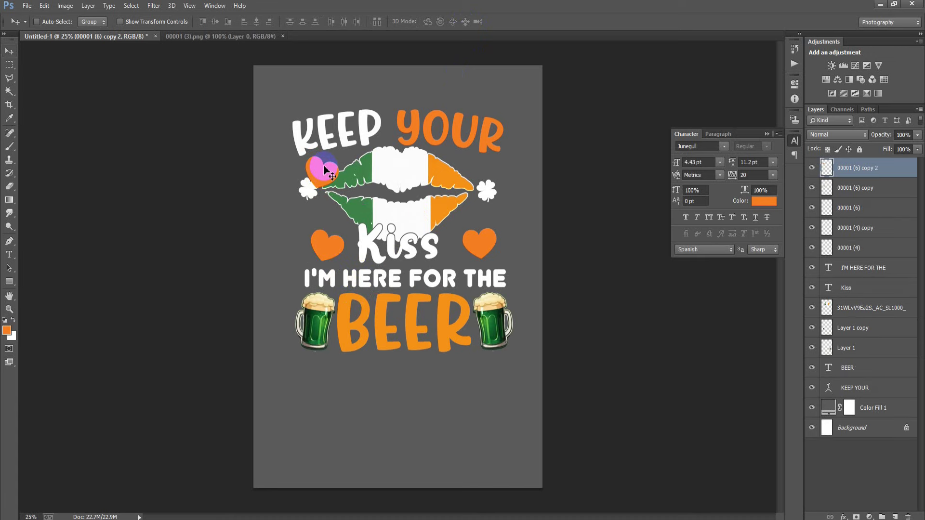
{"action": "key", "text": "ctrl+t"}
{"action": "left_click_drag", "start_coordinate": [338, 187], "coordinate": [336, 185]}
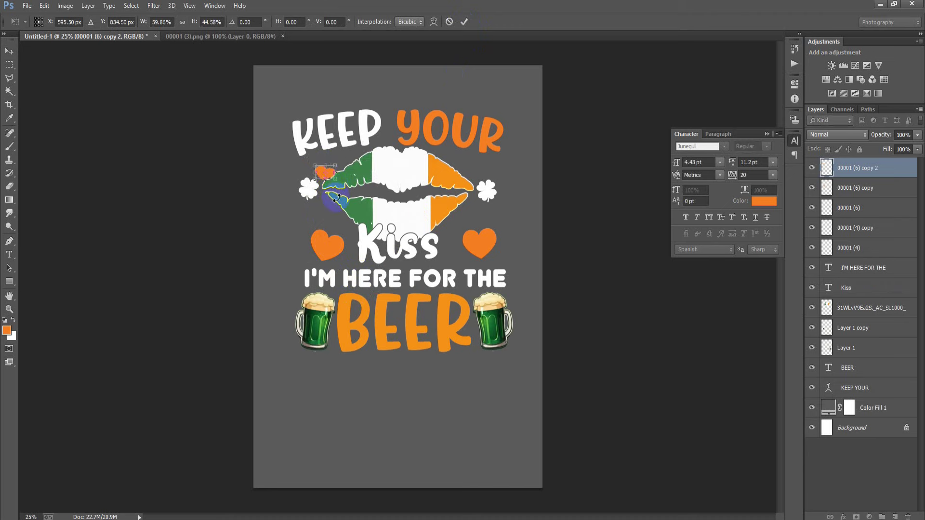
{"action": "left_click", "coordinate": [464, 21]}
{"action": "left_click_drag", "start_coordinate": [318, 176], "coordinate": [319, 166]}
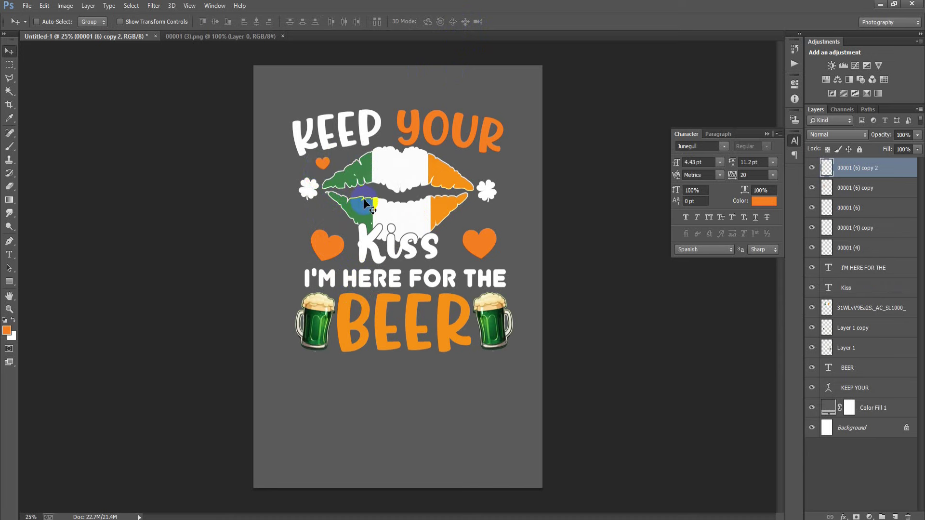
Add a horizontally flipped copy of the small heart beside YOUR, above the right clover.
{"action": "left_click_drag", "start_coordinate": [365, 205], "coordinate": [480, 169]}
{"action": "key", "text": "ctrl+t"}
{"action": "right_click", "coordinate": [480, 170]}
{"action": "left_click", "coordinate": [511, 347]}
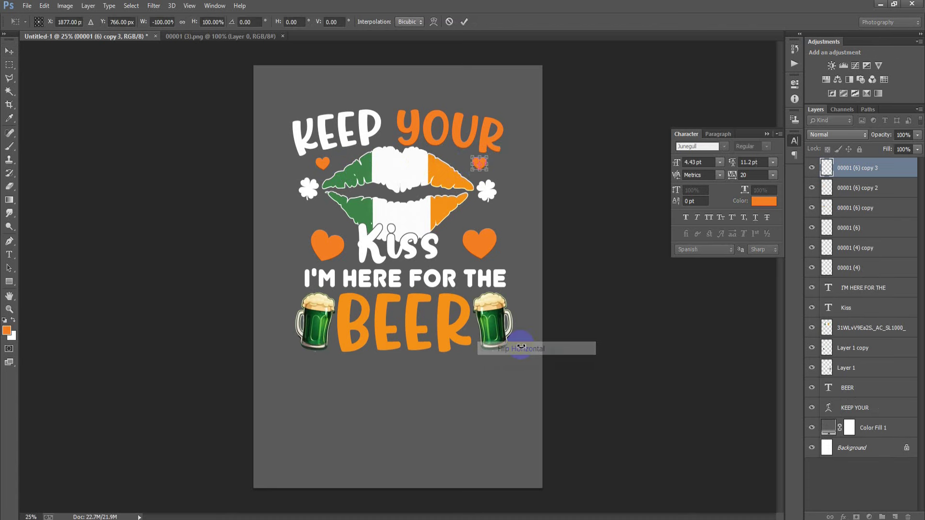
{"action": "left_click", "coordinate": [464, 22]}
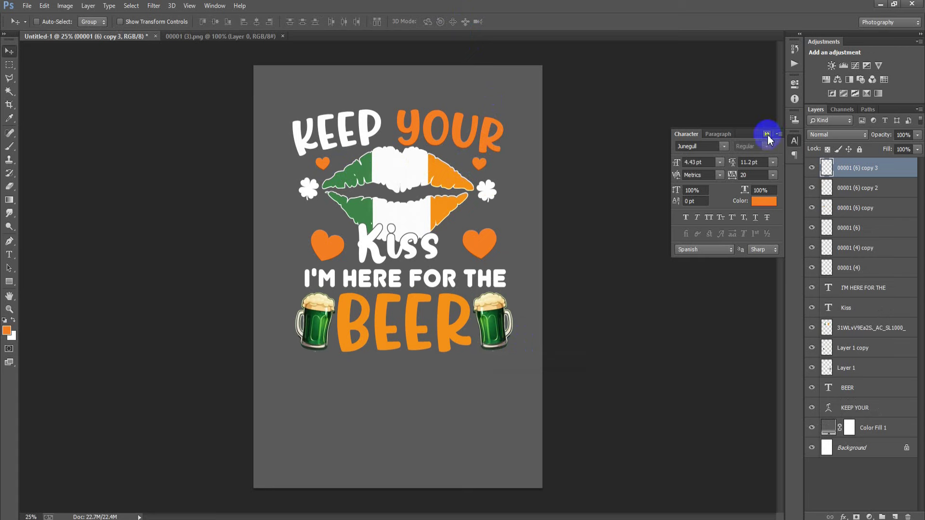
{"action": "left_click", "coordinate": [773, 137]}
On a new layer, brush white dots near the lips, I'M and the right heart.
{"action": "left_click", "coordinate": [895, 516]}
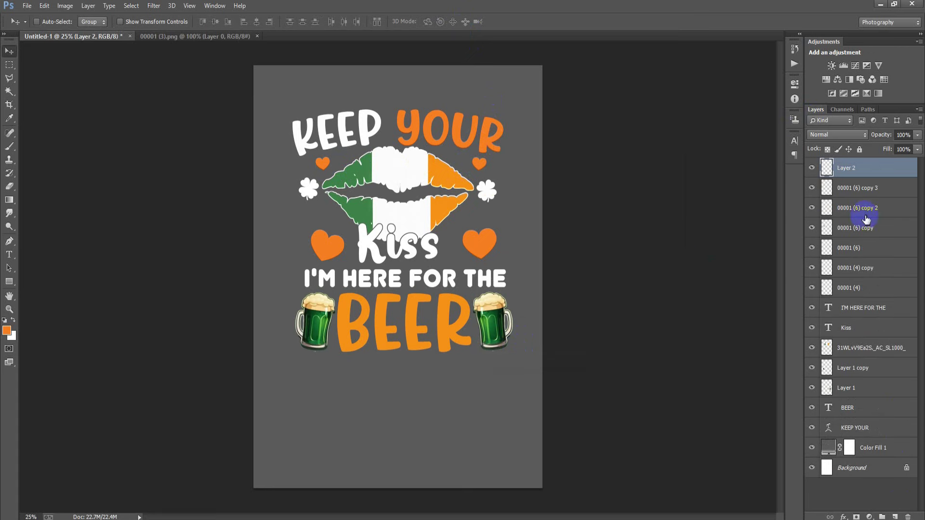
{"action": "left_click", "coordinate": [10, 148]}
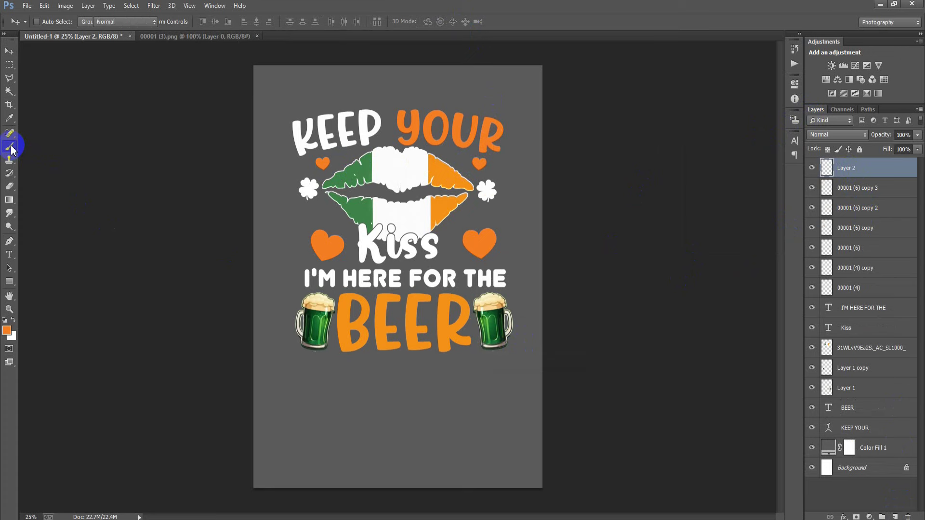
{"action": "left_click", "coordinate": [13, 320]}
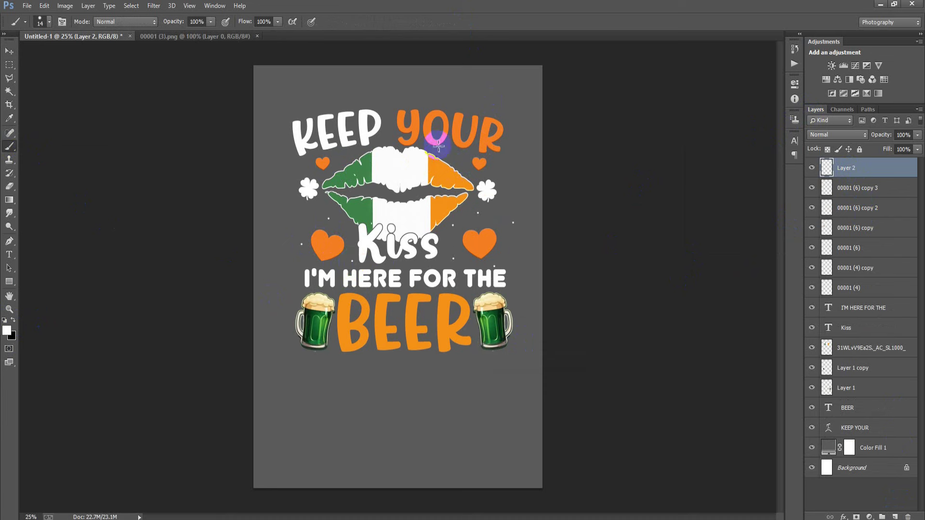
{"action": "left_click", "coordinate": [344, 157]}
{"action": "left_click", "coordinate": [321, 267]}
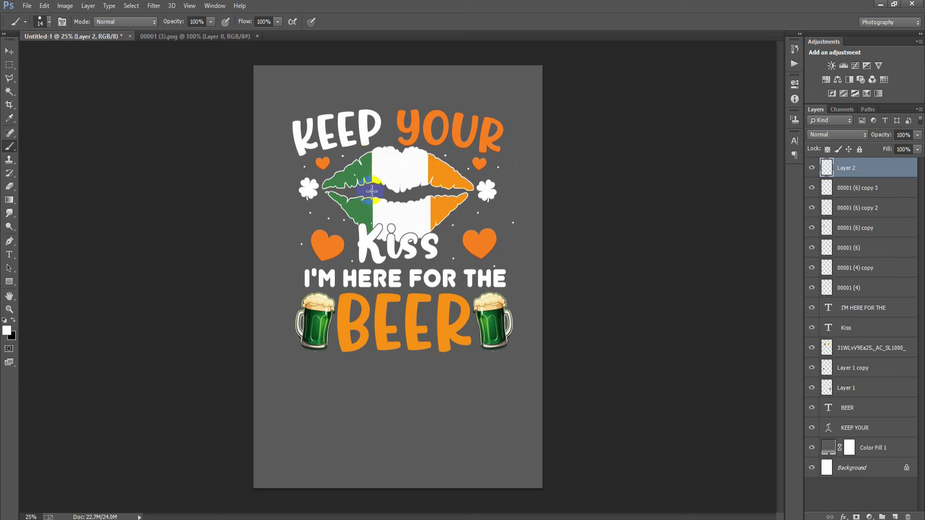
{"action": "left_click", "coordinate": [465, 245]}
{"action": "left_click", "coordinate": [319, 266]}
Switch to the Move tool and select all design layers above the fill.
{"action": "left_click", "coordinate": [9, 51]}
{"action": "left_click", "coordinate": [883, 446]}
{"action": "left_click", "coordinate": [862, 429], "text": "shift"}
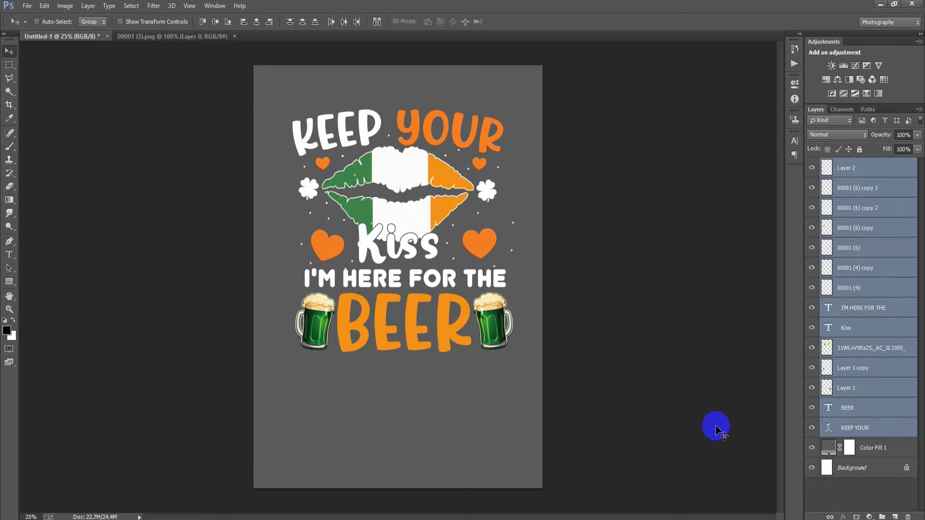
Group the design layers into Group 1, make Color Fill 1 black, and hide the backgrounds.
{"action": "key", "text": "ctrl+g"}
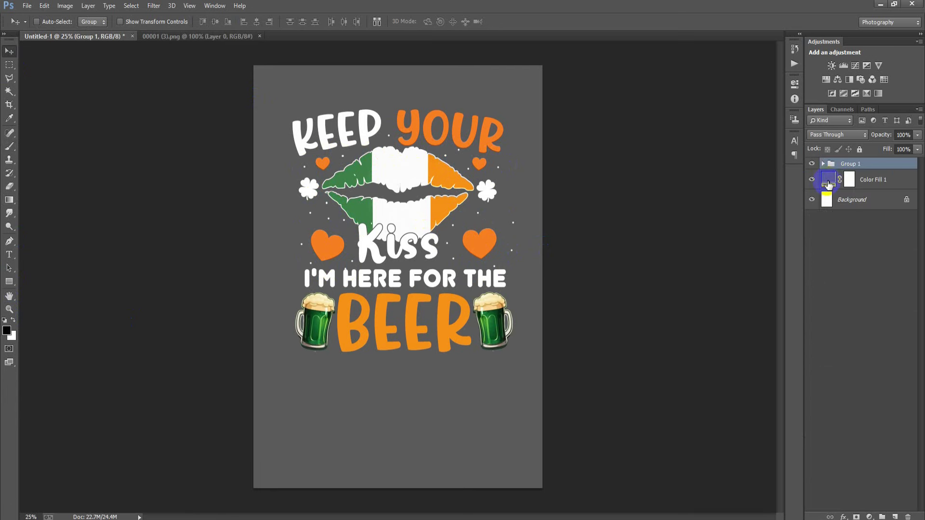
{"action": "double_click", "coordinate": [828, 182]}
{"action": "left_click", "coordinate": [558, 257]}
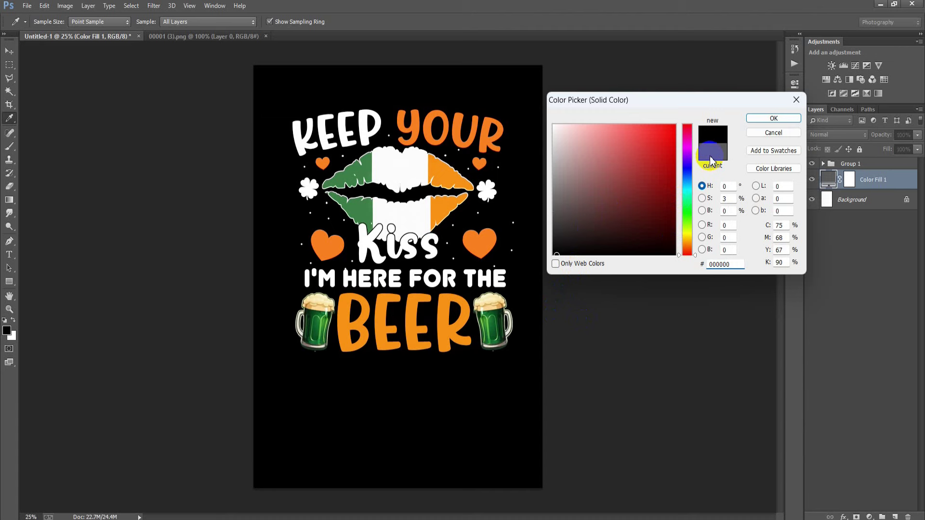
{"action": "left_click", "coordinate": [770, 119]}
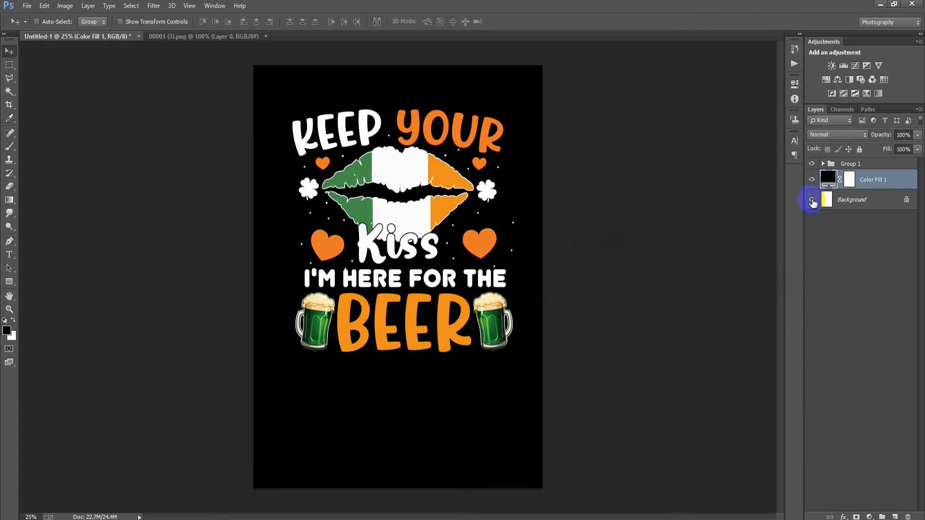
{"action": "left_click", "coordinate": [812, 183]}
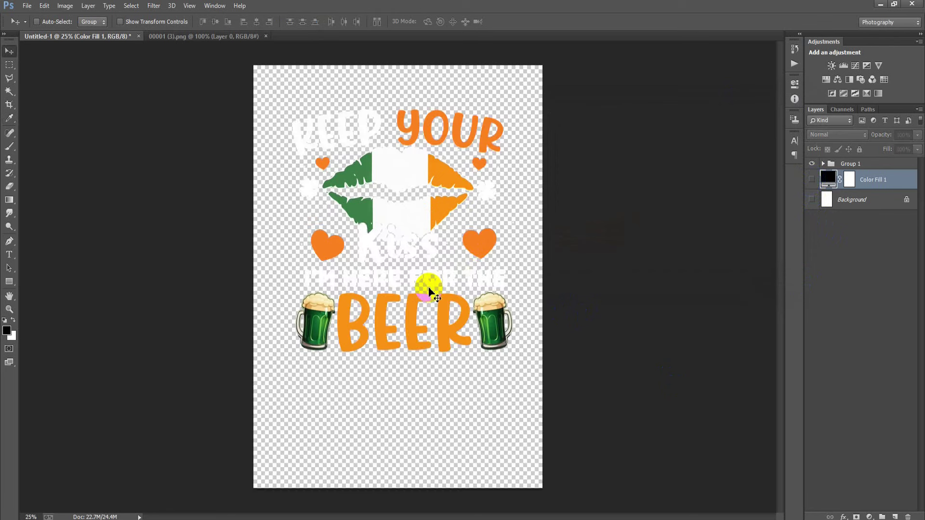
{"action": "key", "text": "ctrl+shift+alt+s"}
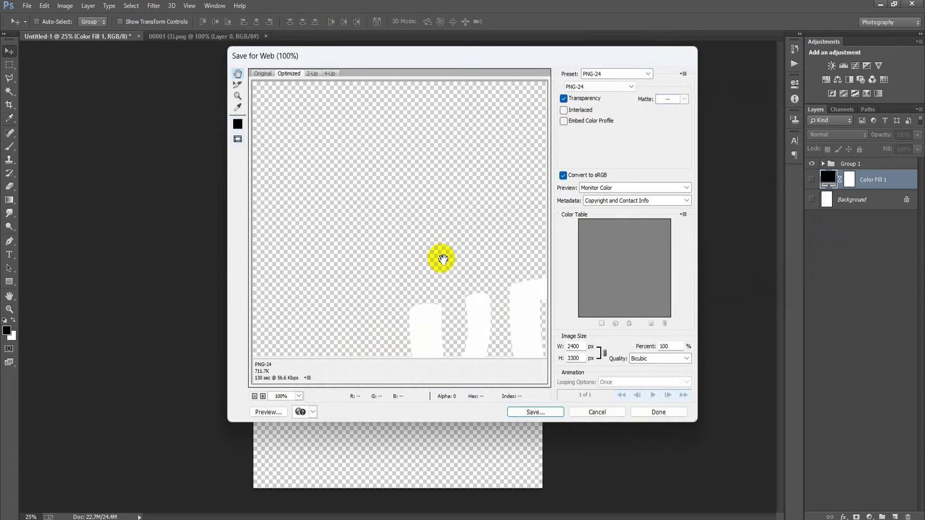
Export the design as PNG-24 file '27' on the Desktop, then re-show both background layers.
{"action": "left_click", "coordinate": [577, 87]}
{"action": "left_click", "coordinate": [576, 114]}
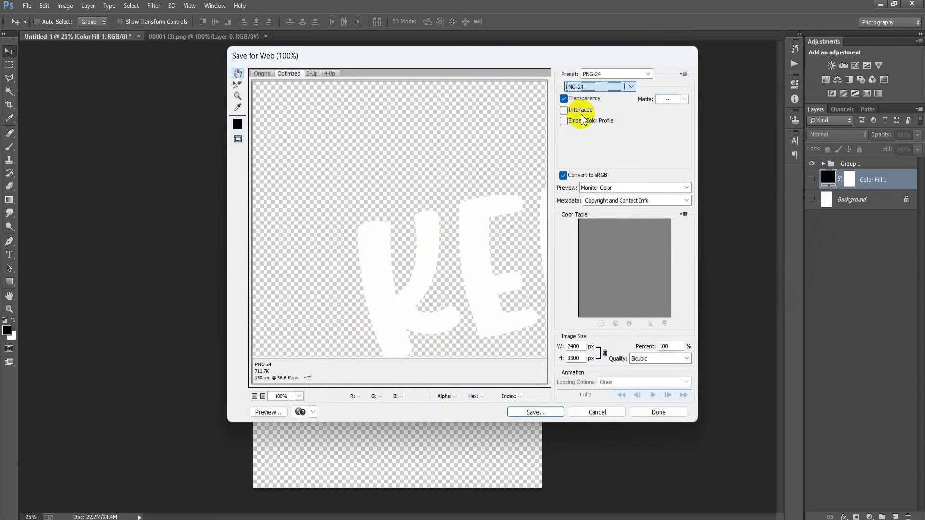
{"action": "left_click", "coordinate": [537, 412]}
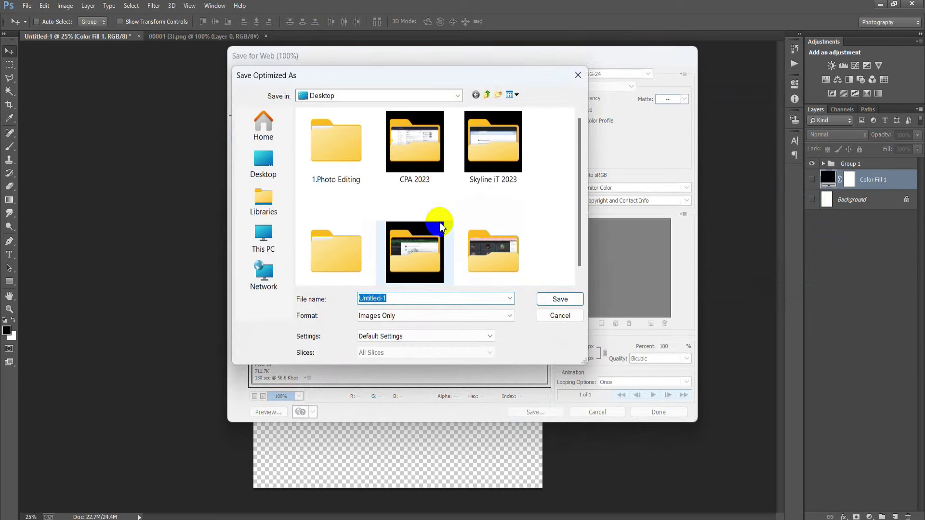
{"action": "type", "text": "27"}
{"action": "key", "text": "Return"}
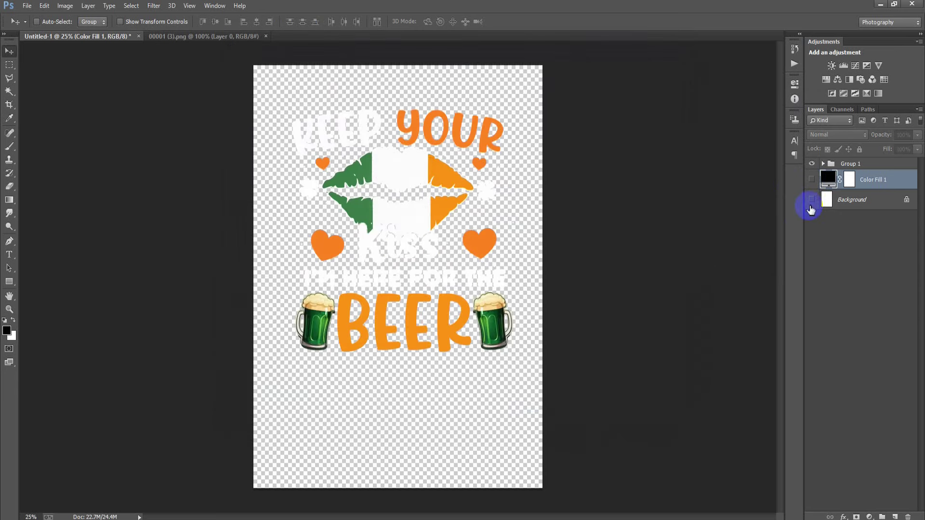
{"action": "left_click", "coordinate": [811, 200]}
{"action": "left_click", "coordinate": [812, 180]}
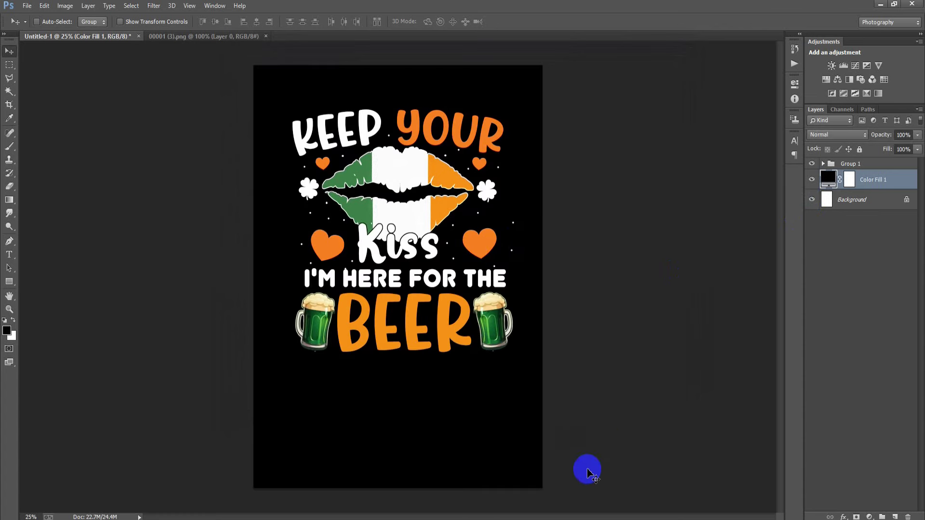